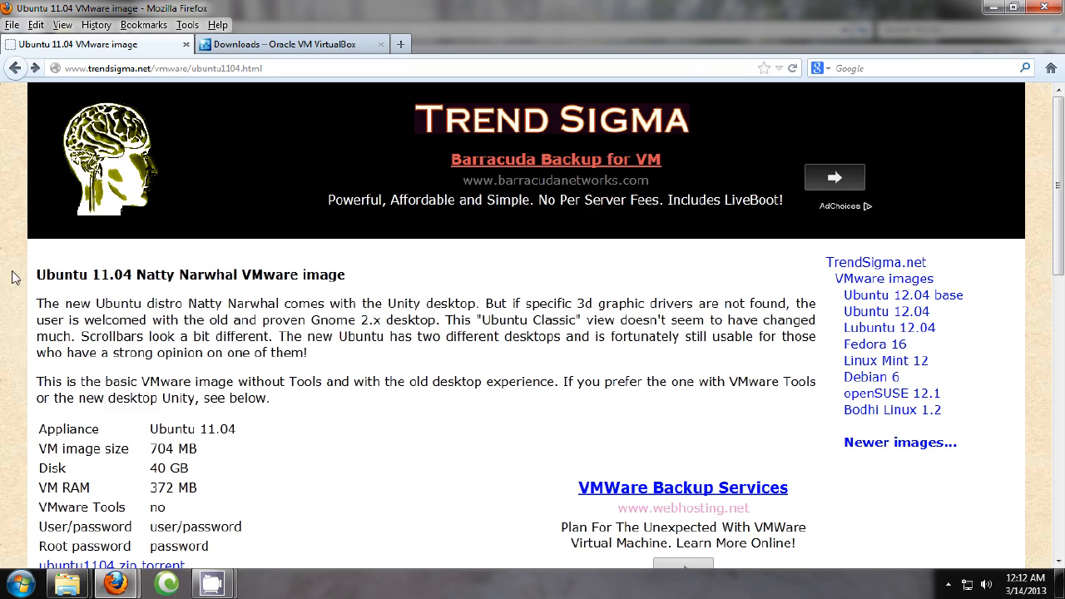
scroll(25, 306, "down", 3)
scroll(25, 306, "down", 2)
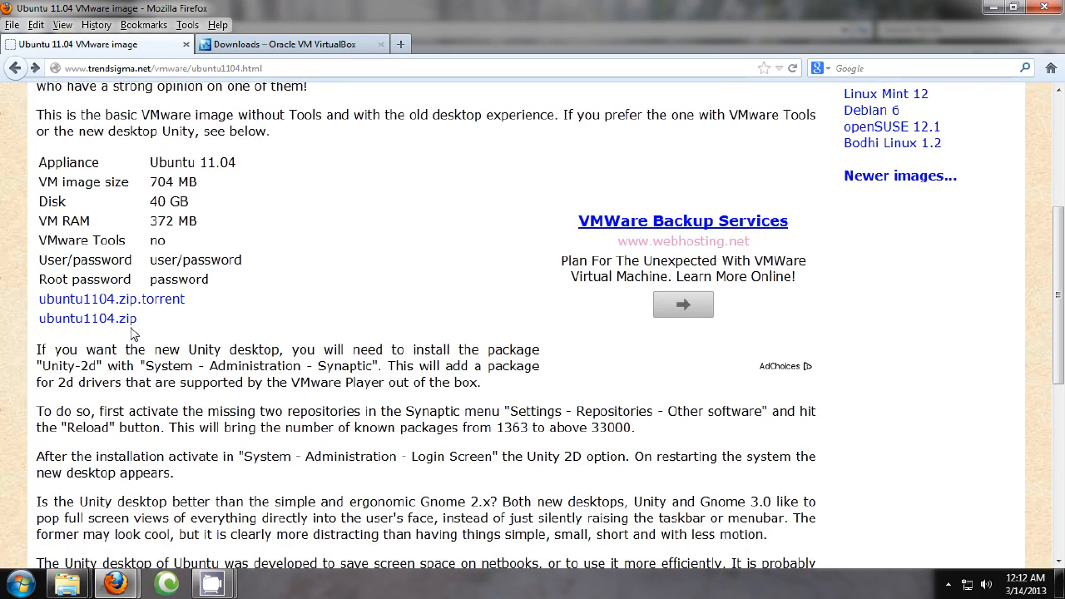
left_click(84, 326)
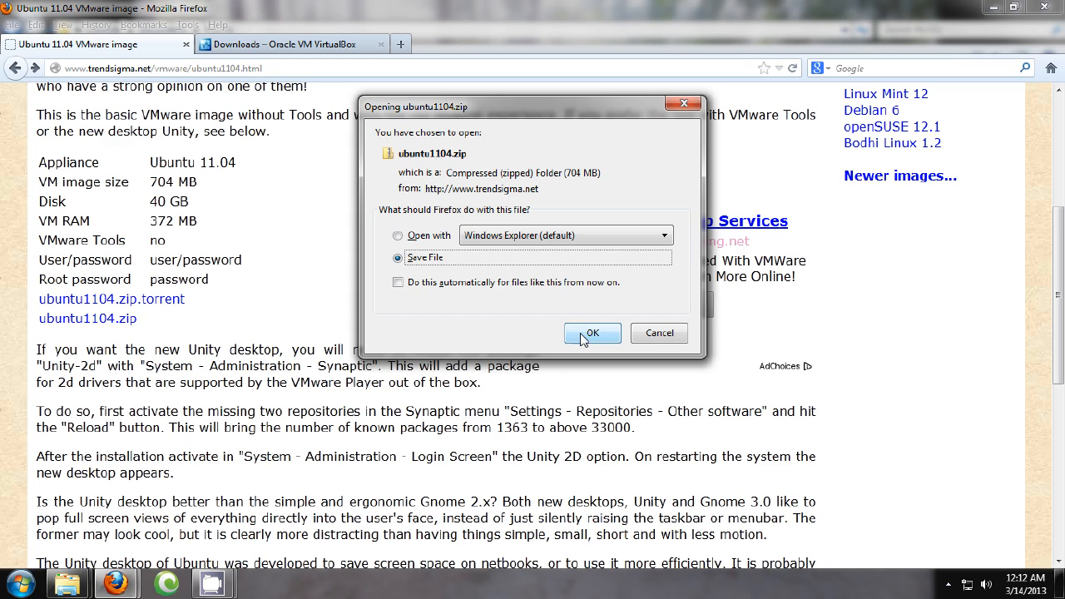
left_click(659, 334)
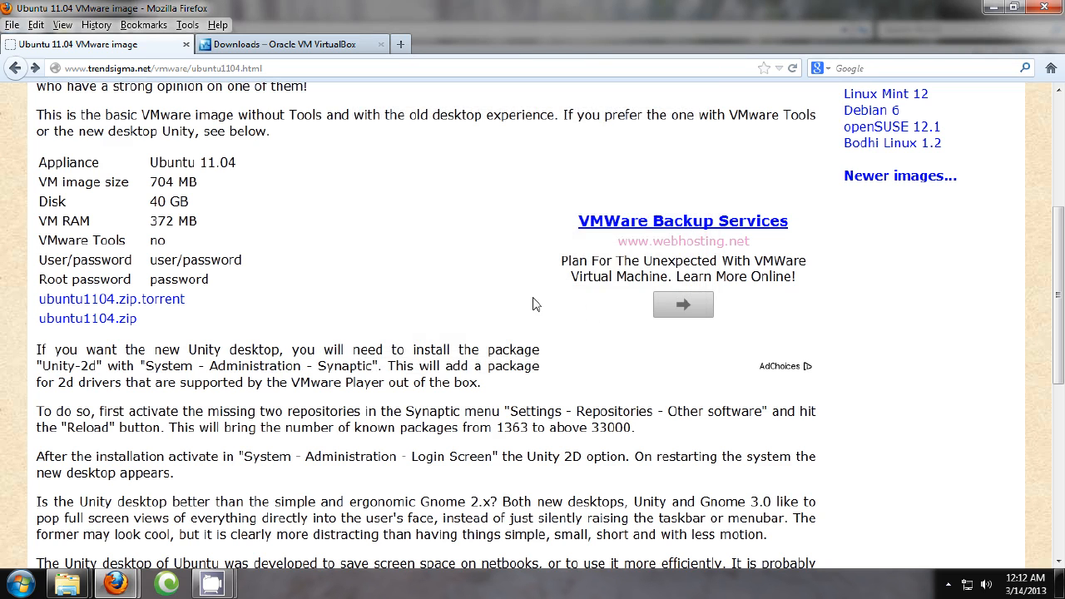
Step: Open the newer VMware images list and view the Ubuntu 12.04 VMware image page with its download details
scroll(370, 275, "up", 5)
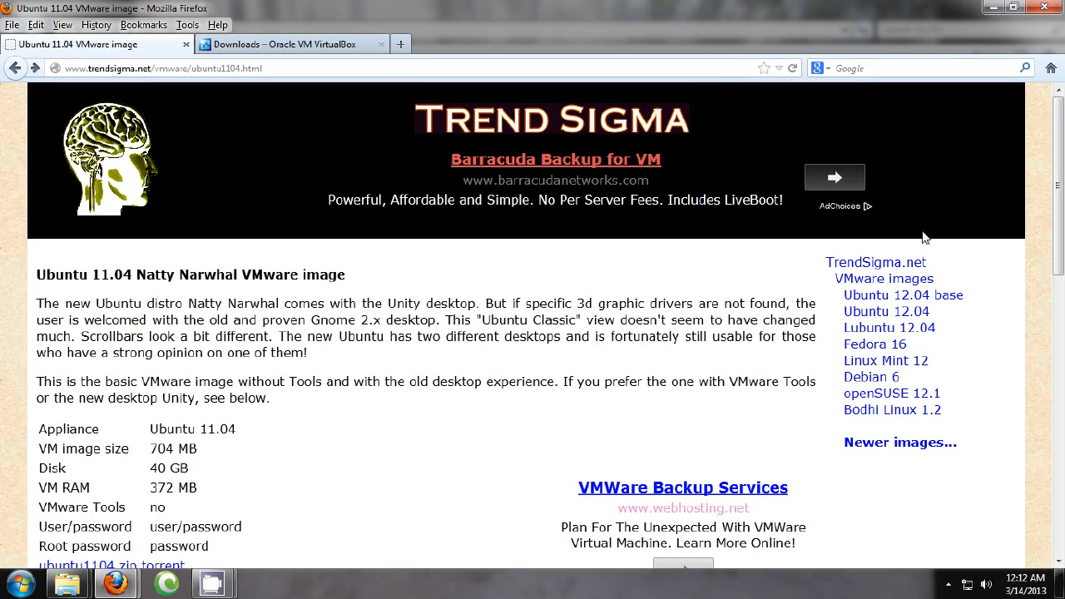
left_click(897, 446)
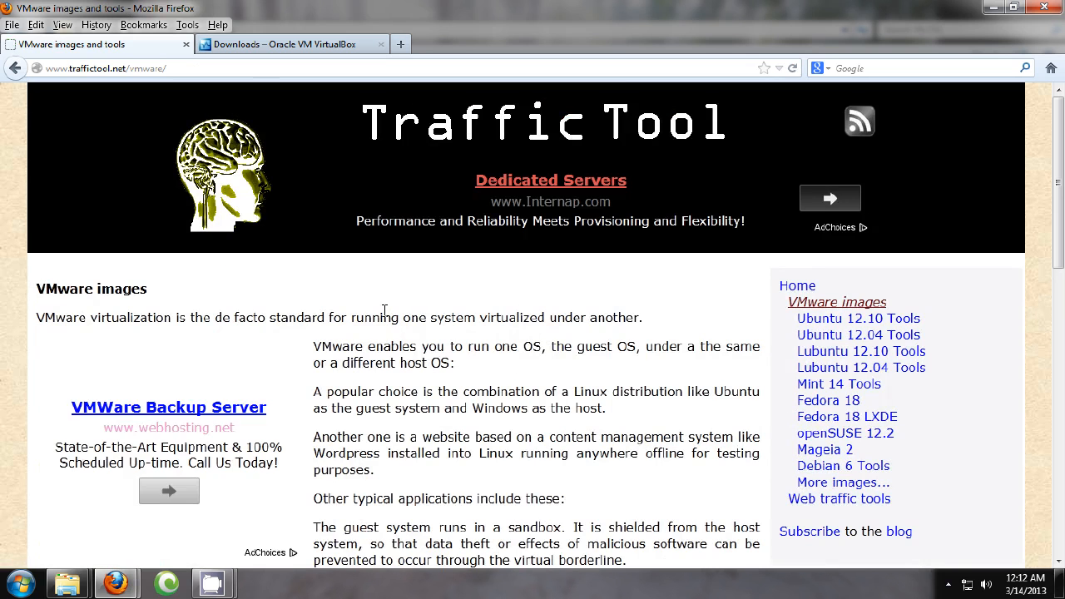
scroll(249, 266, "down", 10)
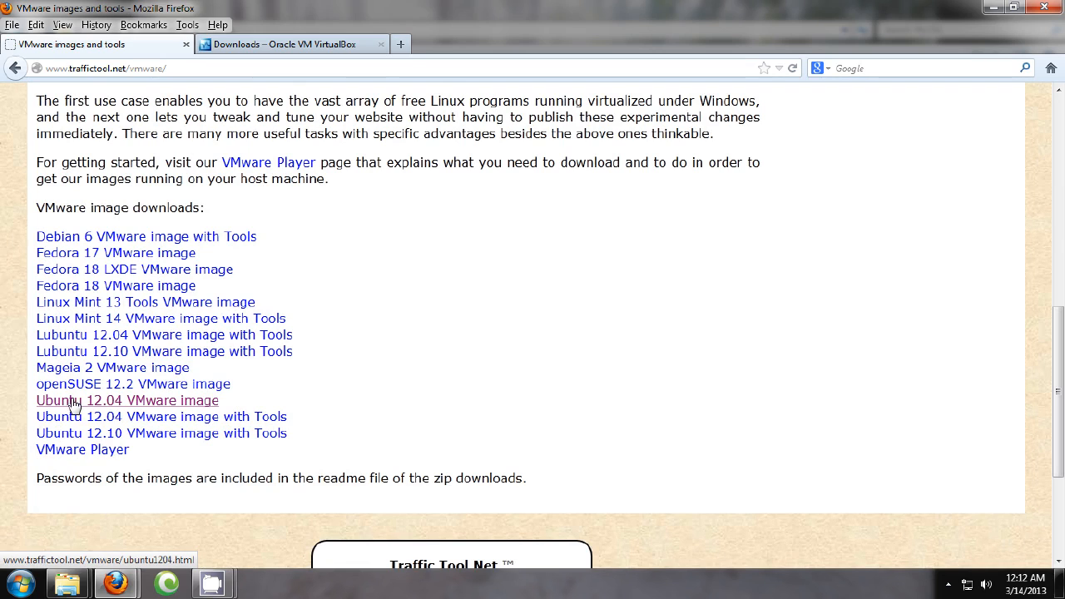
left_click(157, 407)
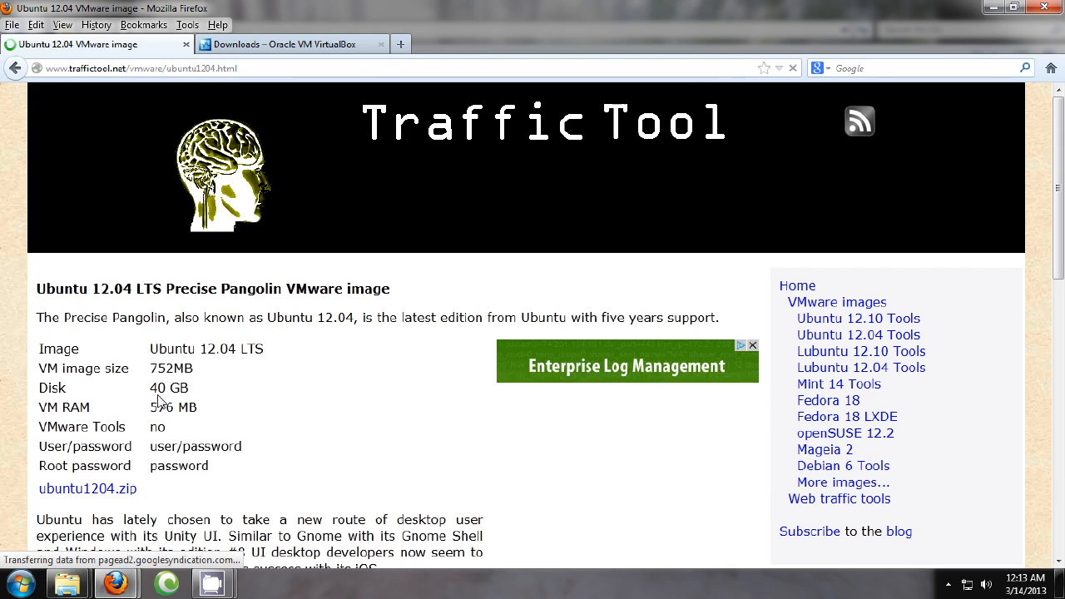
scroll(16, 208, "down", 2)
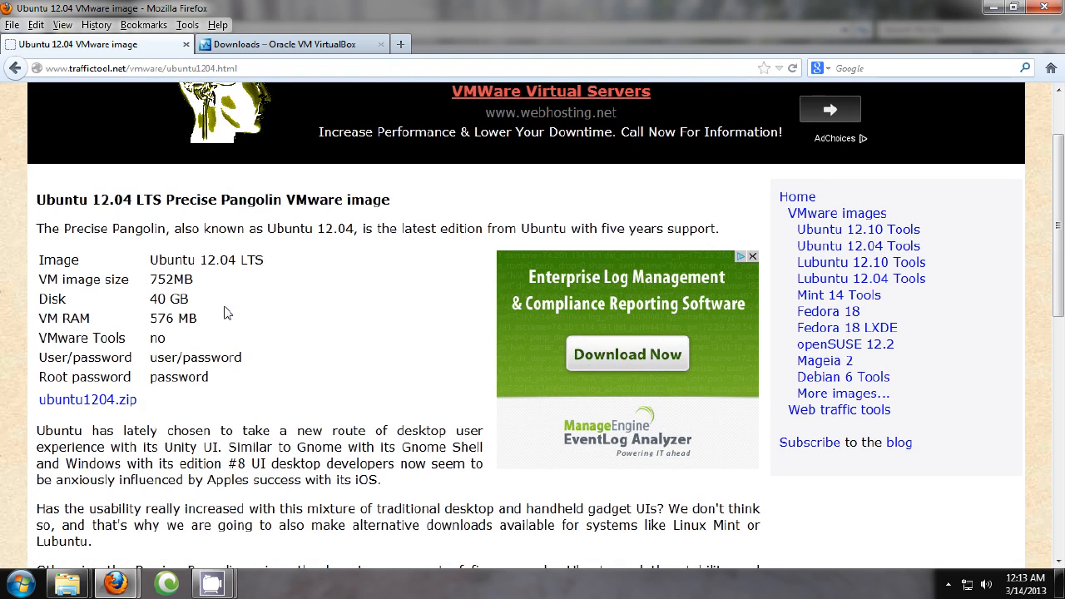
scroll(224, 312, "up", 2)
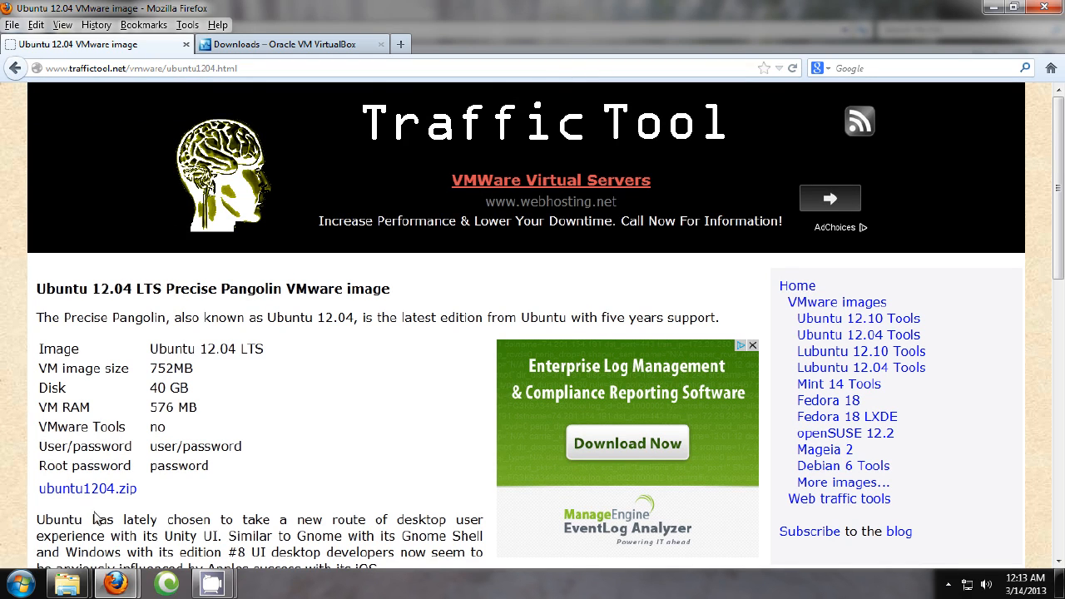
Step: Switch to the Downloads folder in Windows Explorer and copy the ubuntu1104 zip archive
mouse_move(67, 582)
left_click(136, 465)
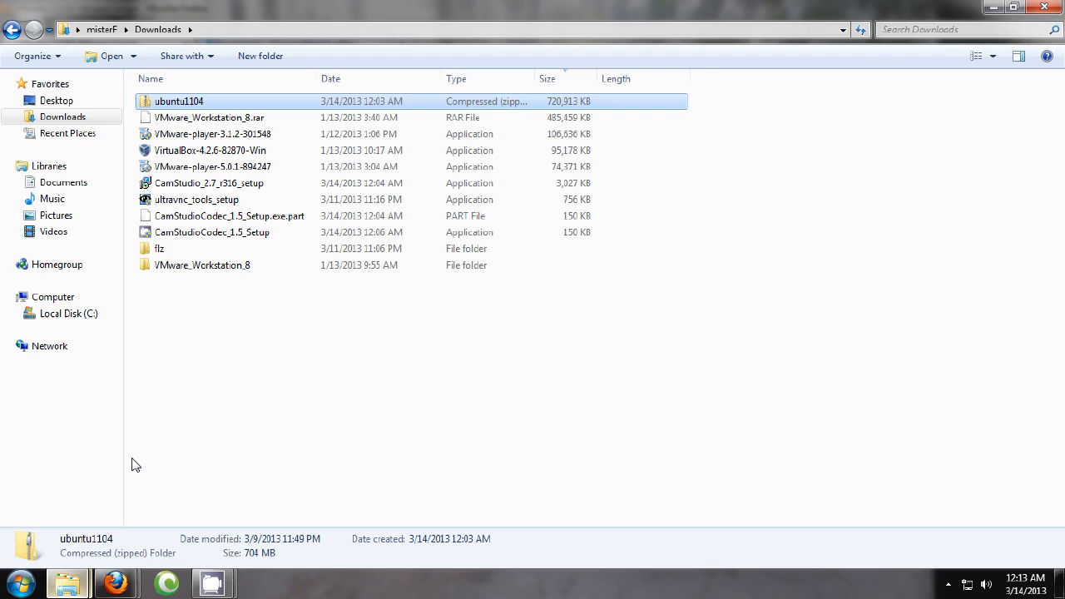
left_click(229, 333)
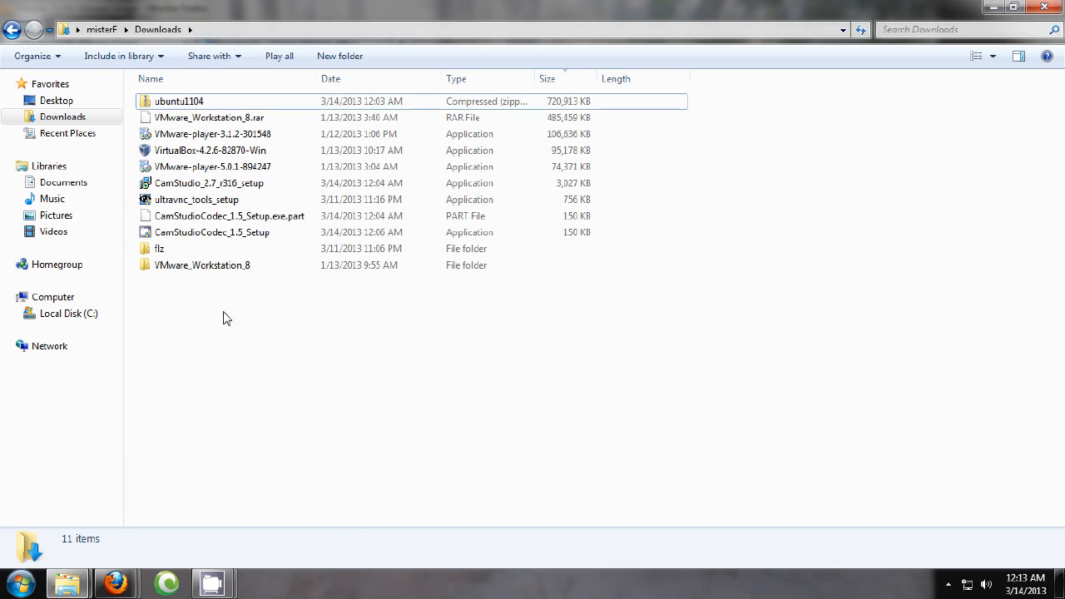
left_click(184, 102)
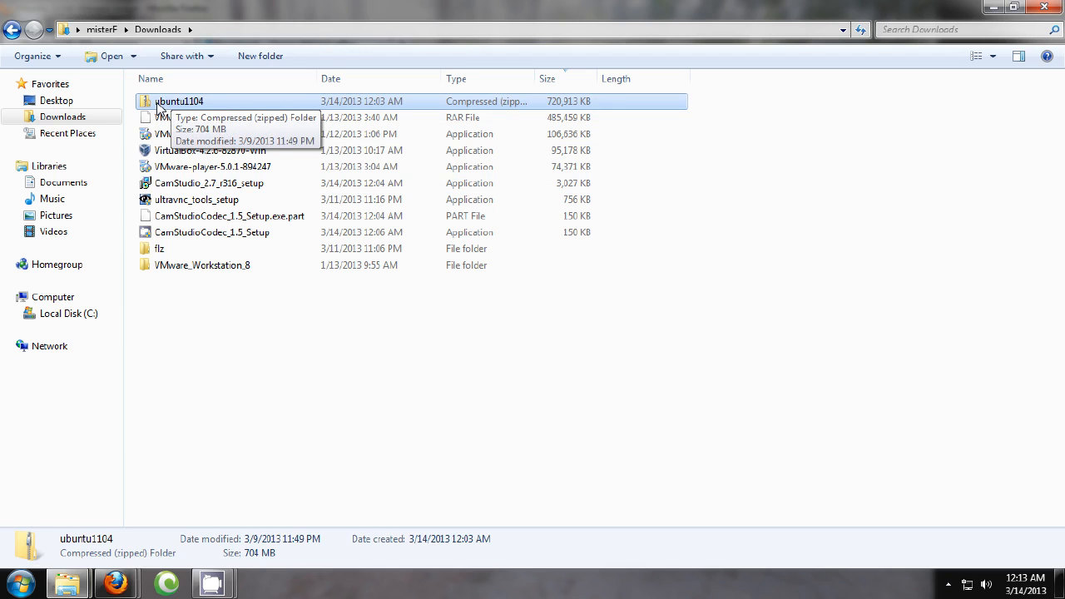
right_click(158, 105)
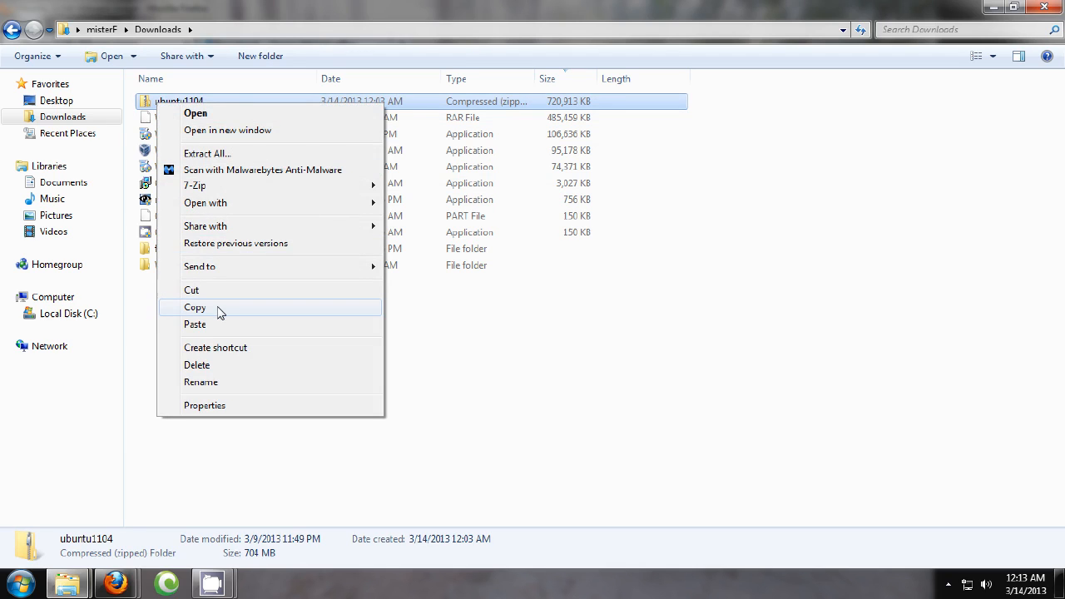
left_click(220, 312)
left_click(235, 392)
Step: Paste the copied ubuntu1104 archive into the MyOSs folder of the Documents library
mouse_move(73, 589)
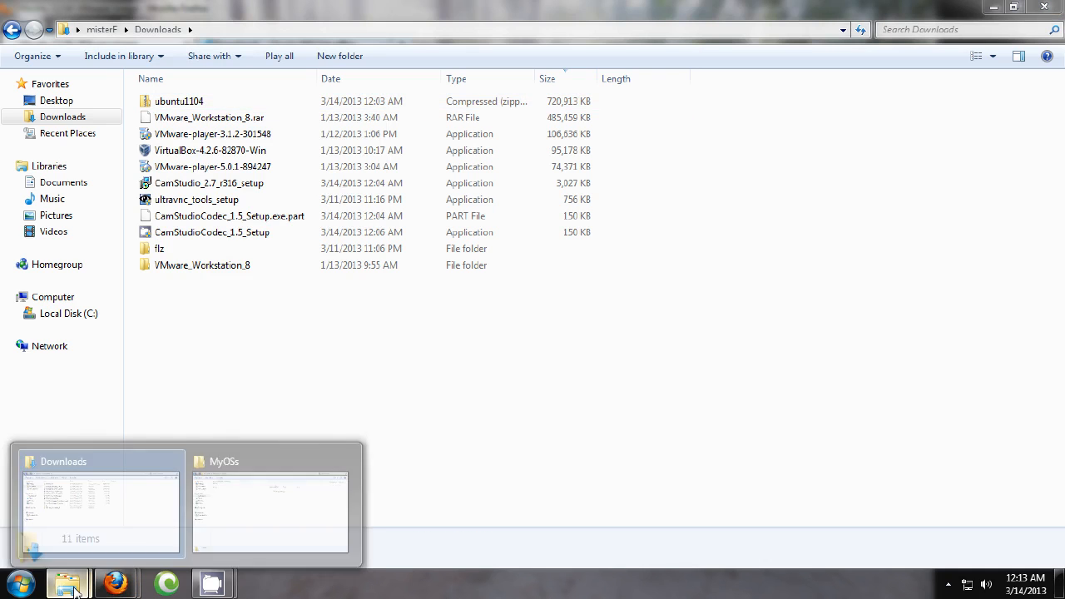
left_click(254, 483)
right_click(349, 280)
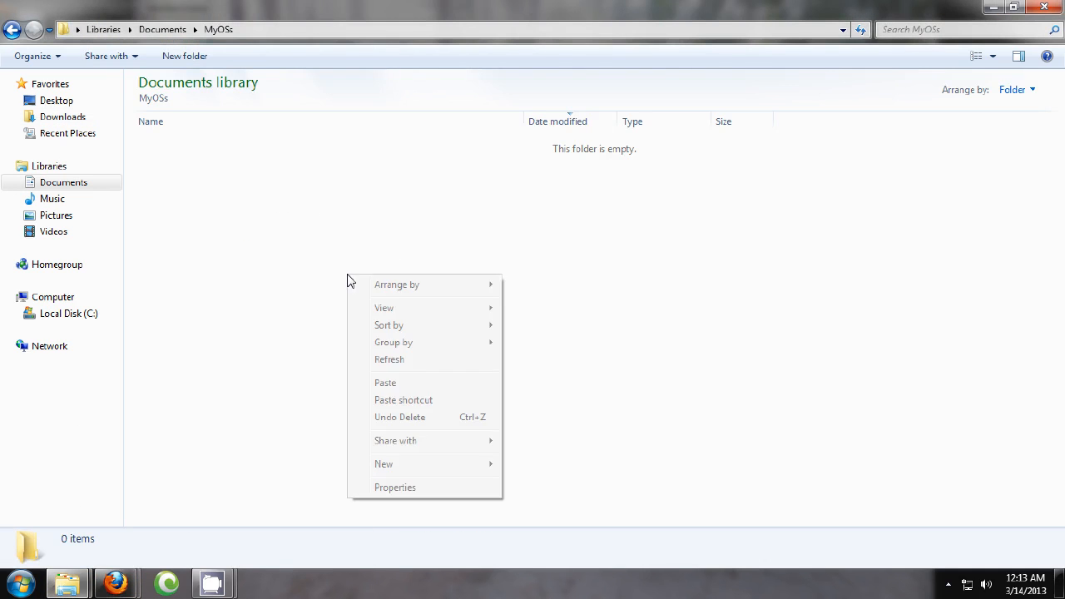
left_click(246, 211)
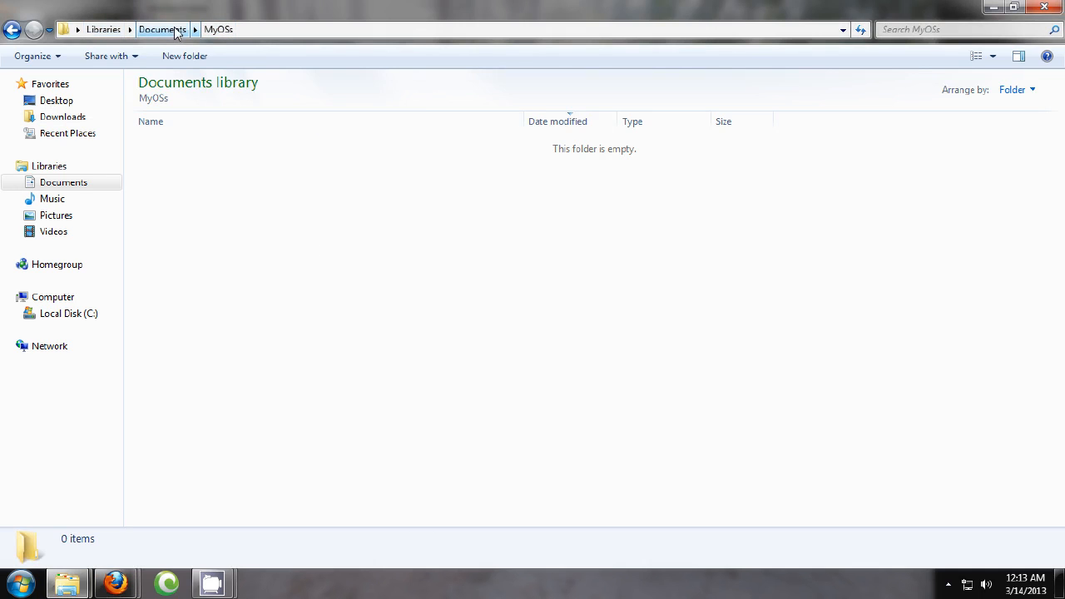
right_click(277, 229)
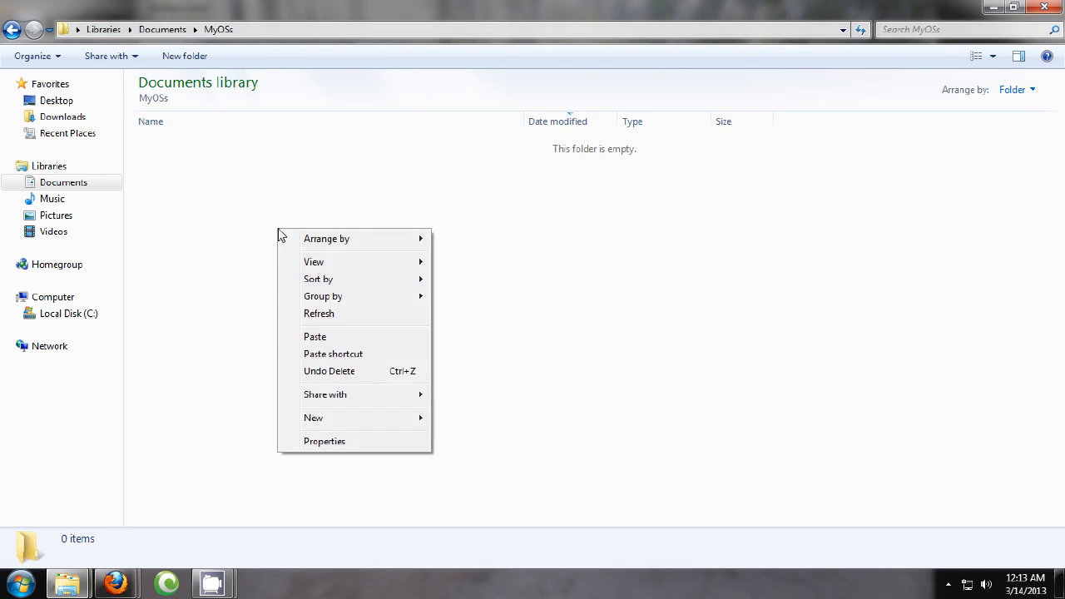
left_click(316, 337)
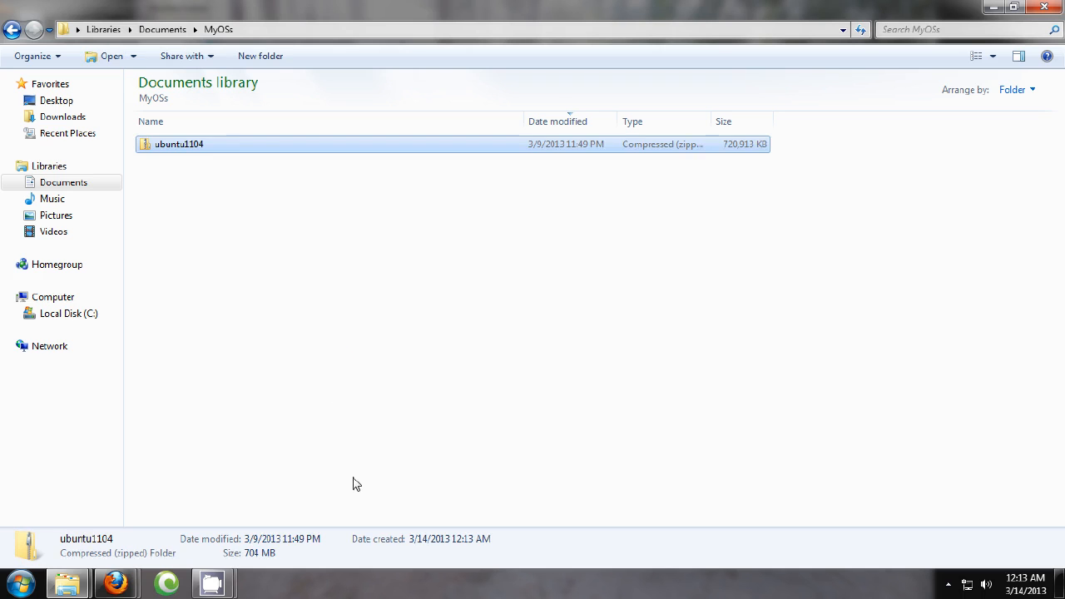
Step: Extract the ubuntu1104 archive in MyOSs with 7-Zip into its own ubuntu1104 subfolder
left_click(295, 226)
left_click(212, 147)
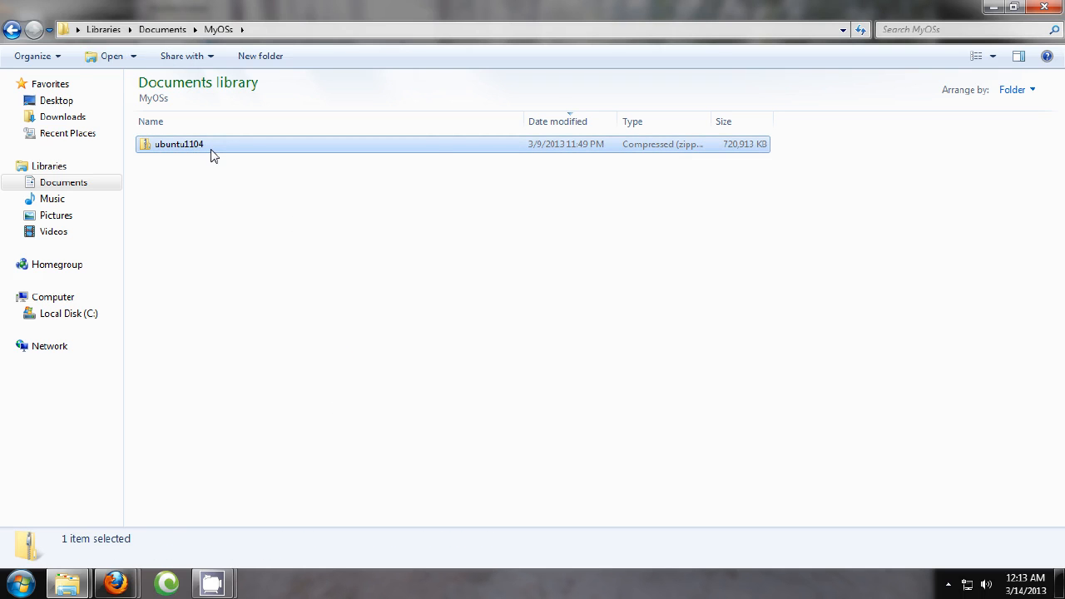
right_click(211, 149)
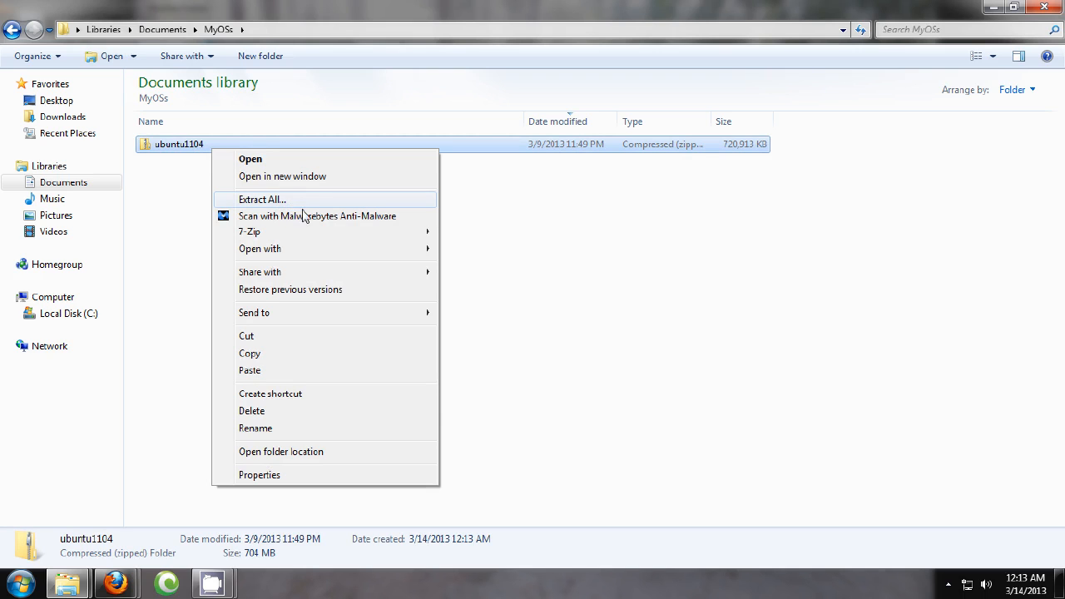
mouse_move(287, 237)
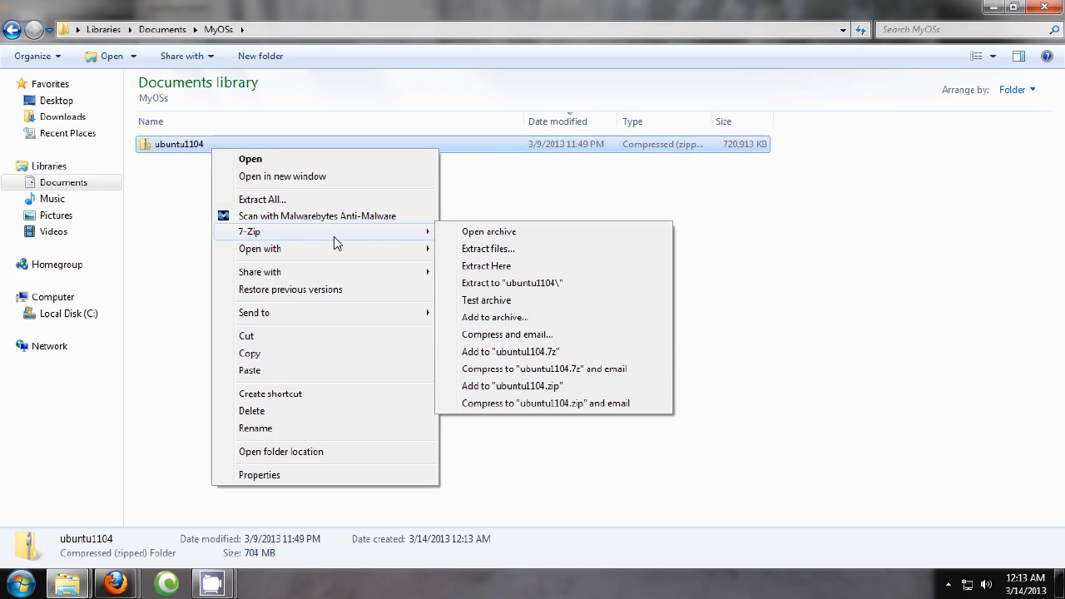
left_click(537, 287)
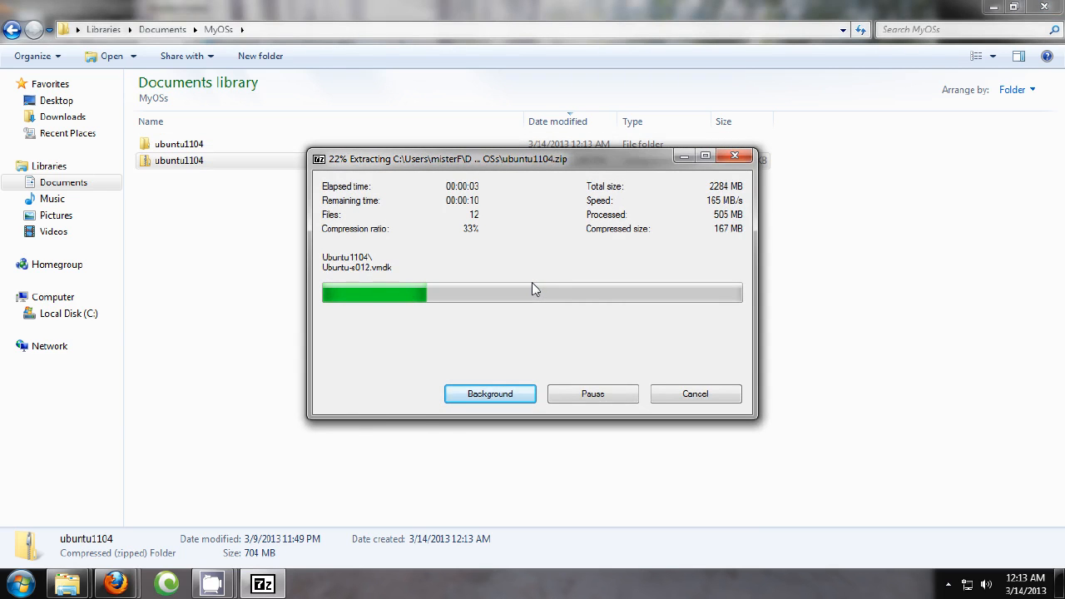
mouse_move(113, 585)
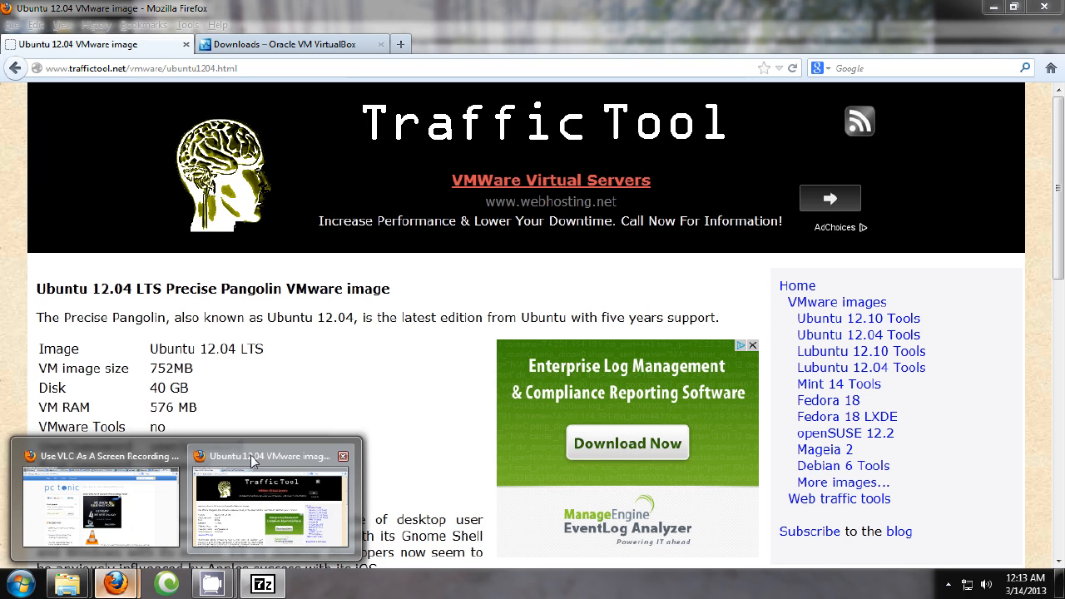
left_click(250, 455)
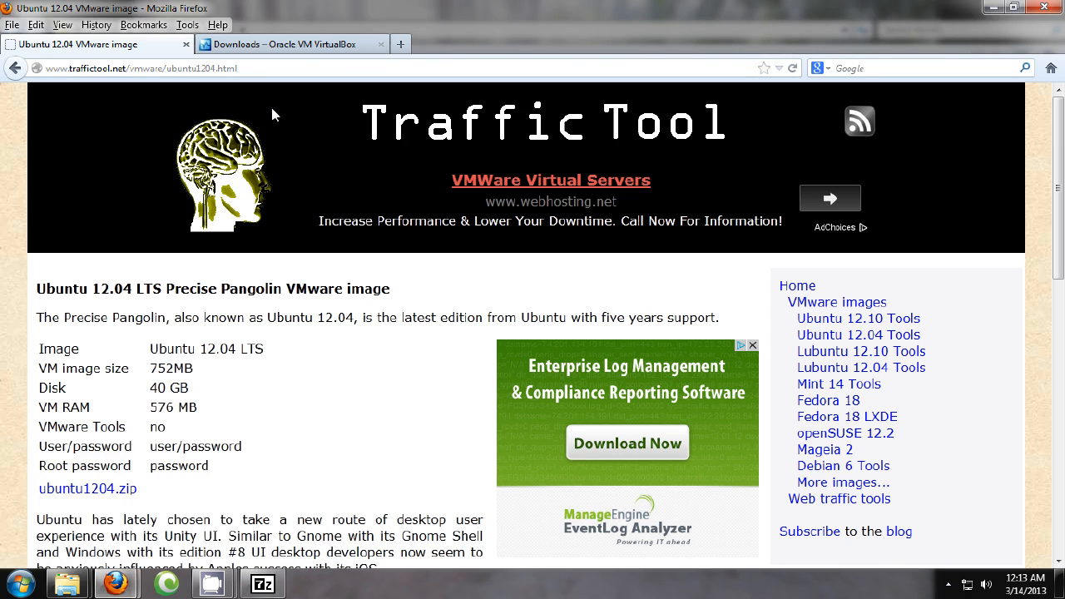
left_click(267, 44)
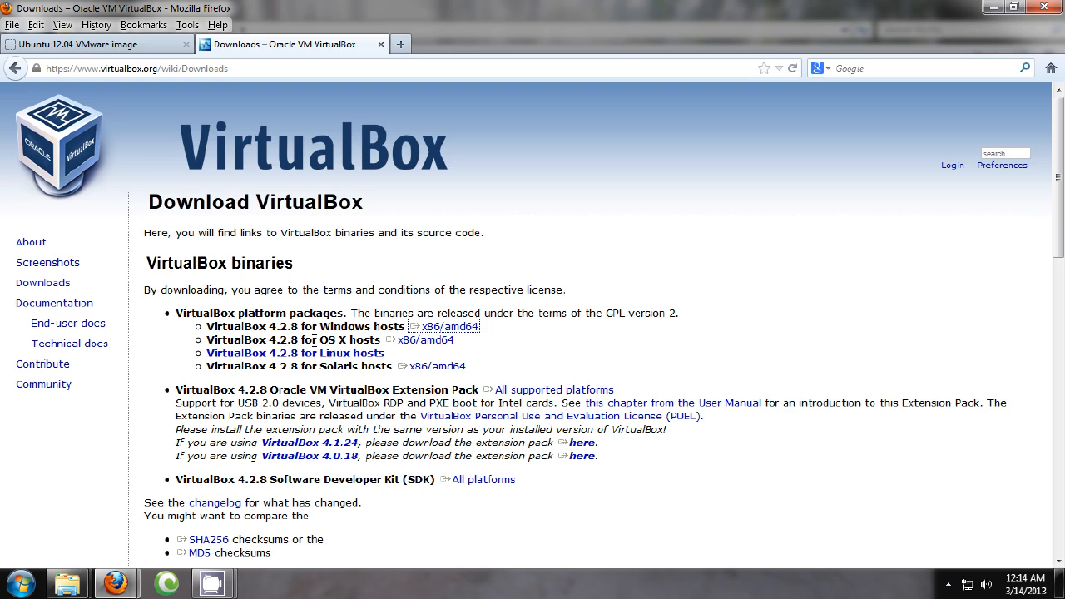
left_click(444, 327)
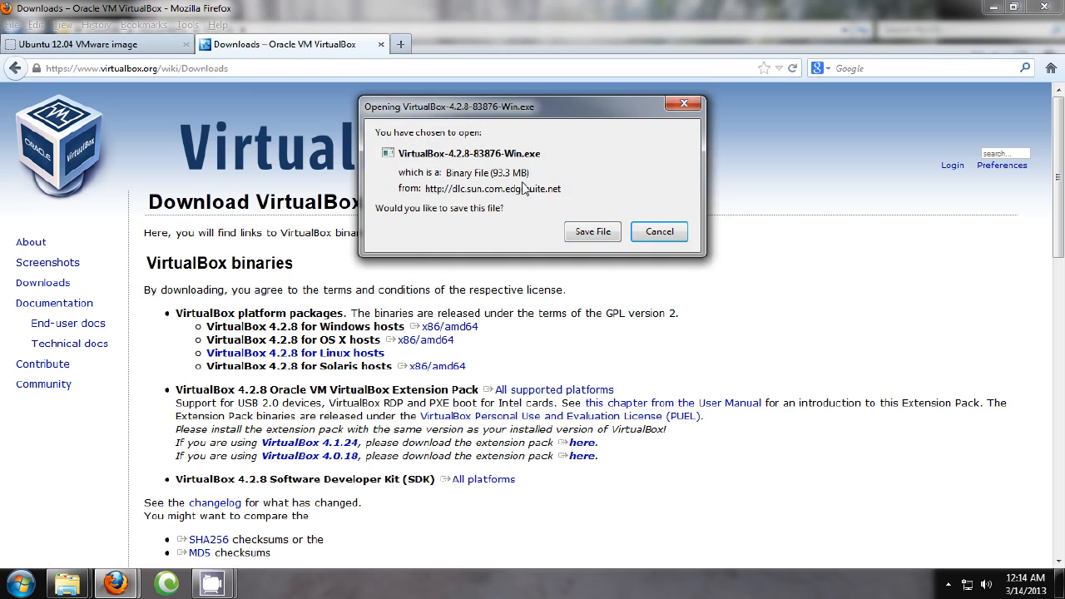
left_click(657, 235)
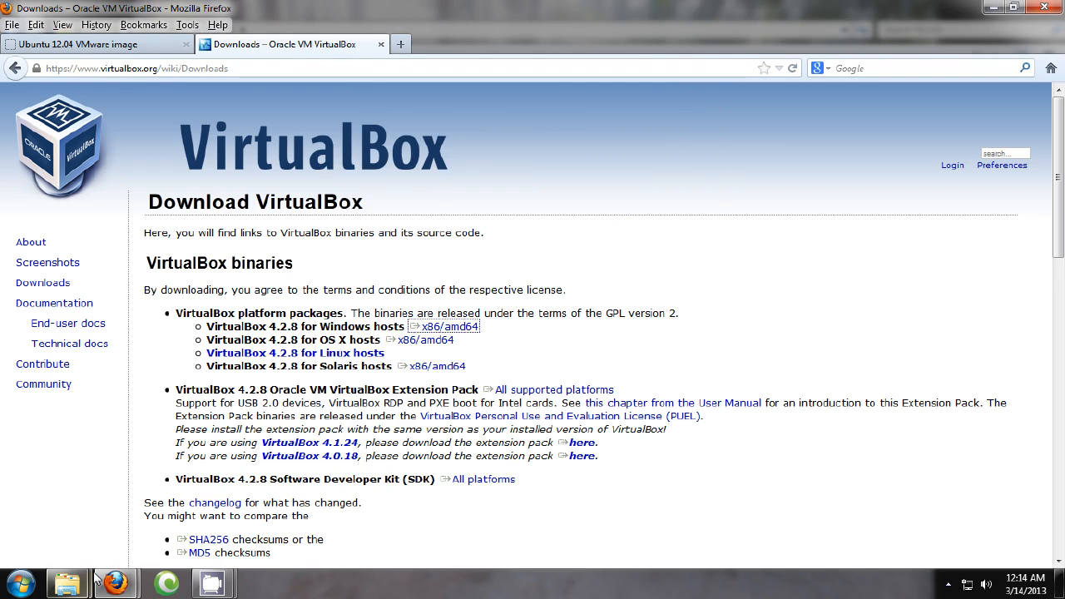
Step: Switch to the Downloads folder and run the VirtualBox-4.2.6-82870-Win installer, allowing it past the security warning
mouse_move(66, 582)
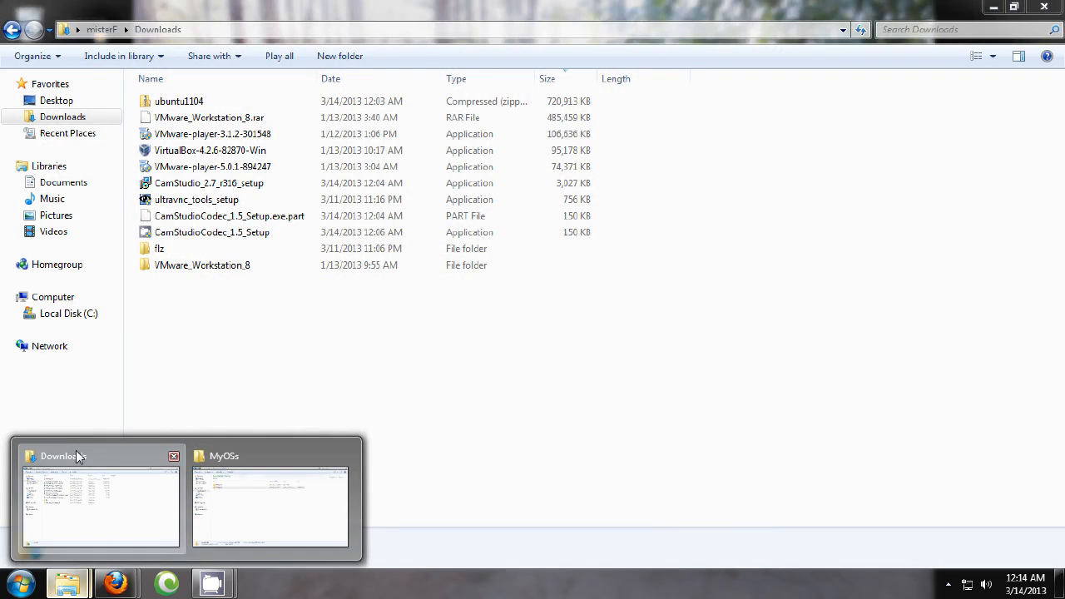
left_click(75, 453)
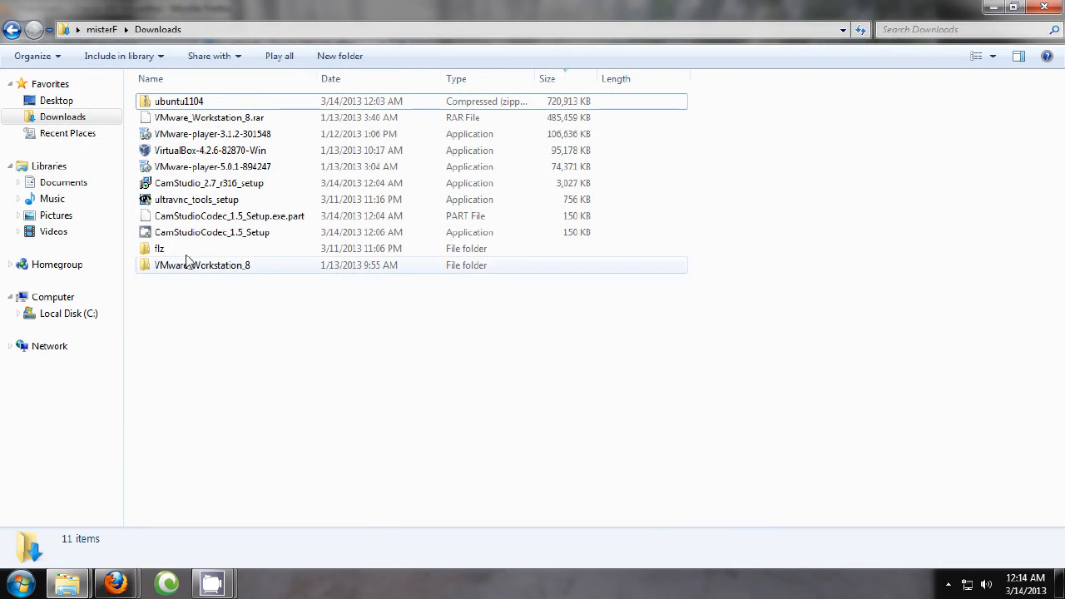
double_click(202, 156)
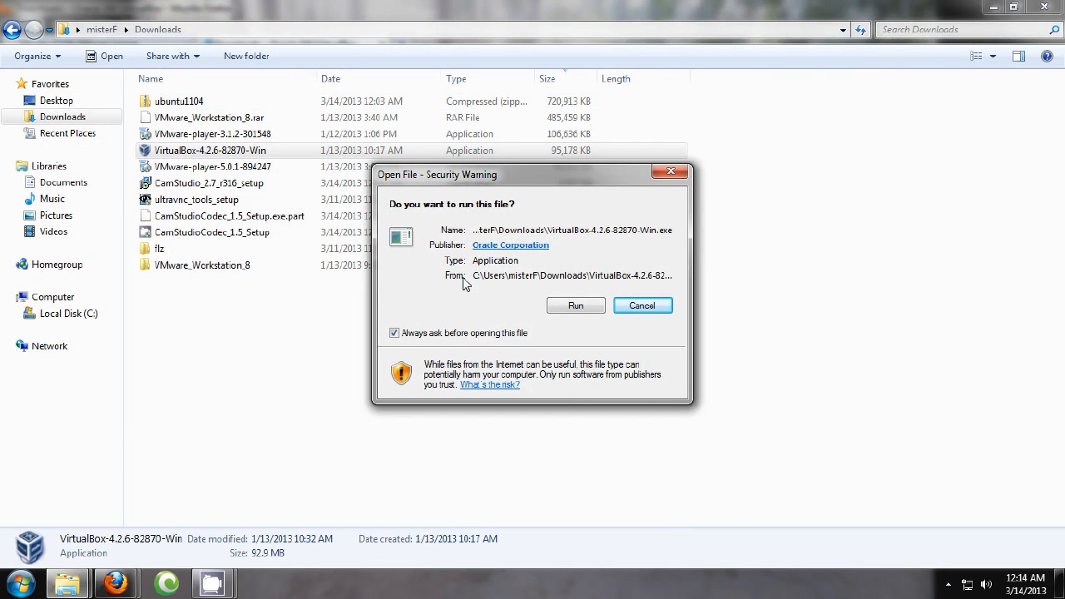
left_click(576, 306)
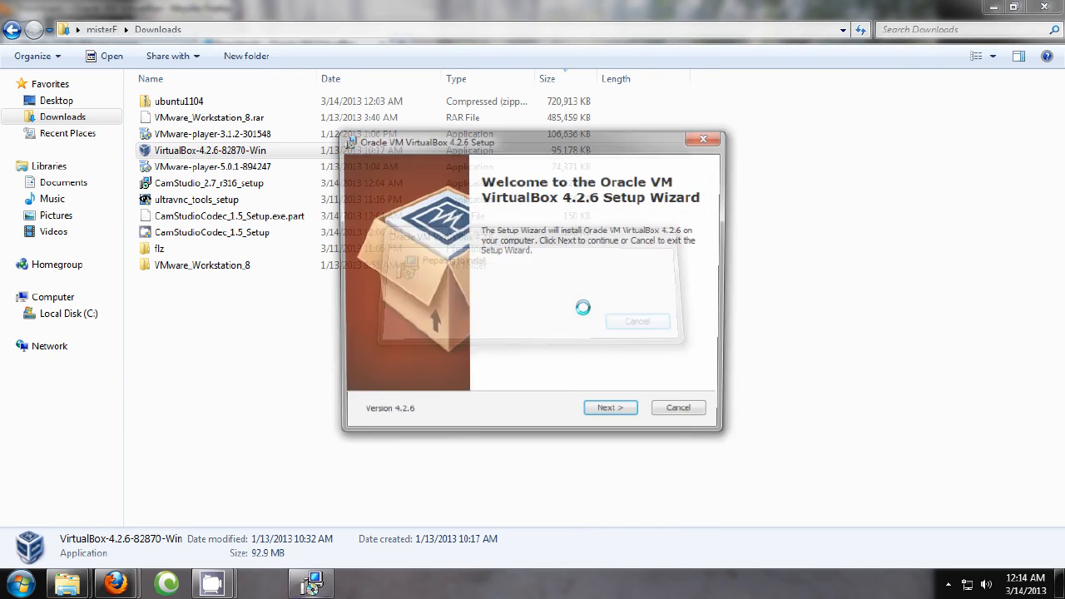
Step: Advance the VirtualBox setup to the ready-to-install stage with default features, only a Quick Launch Bar shortcut, and the network interface reset accepted
left_click(613, 414)
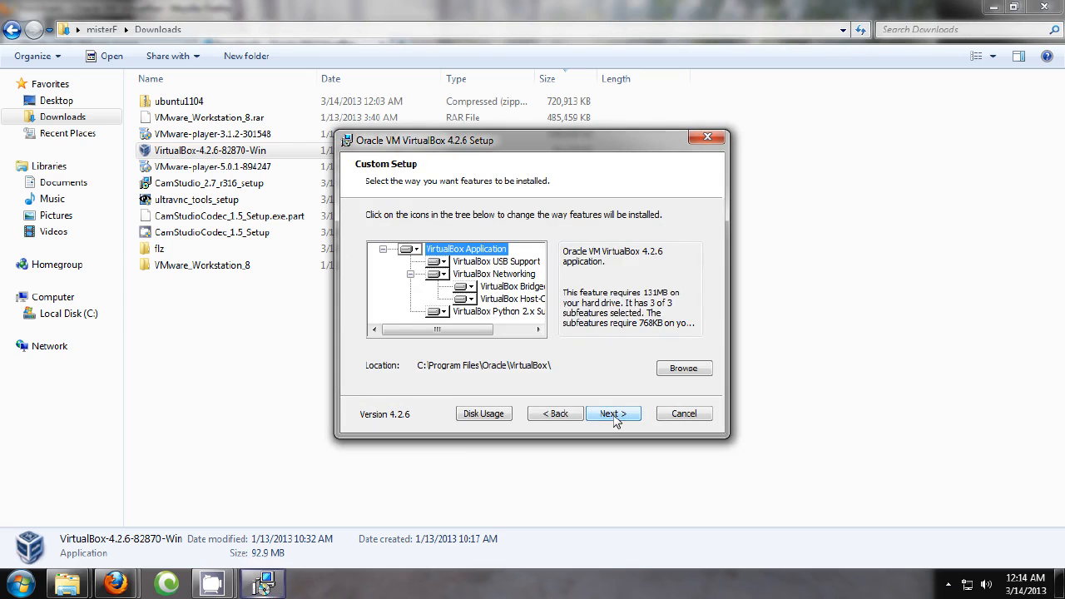
left_click(613, 413)
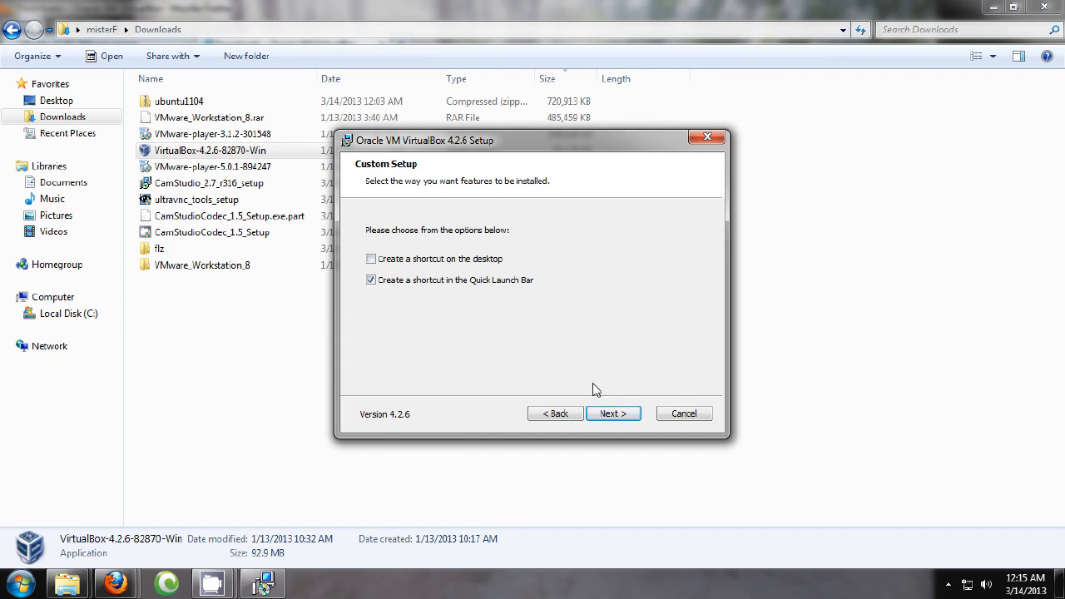
left_click(616, 415)
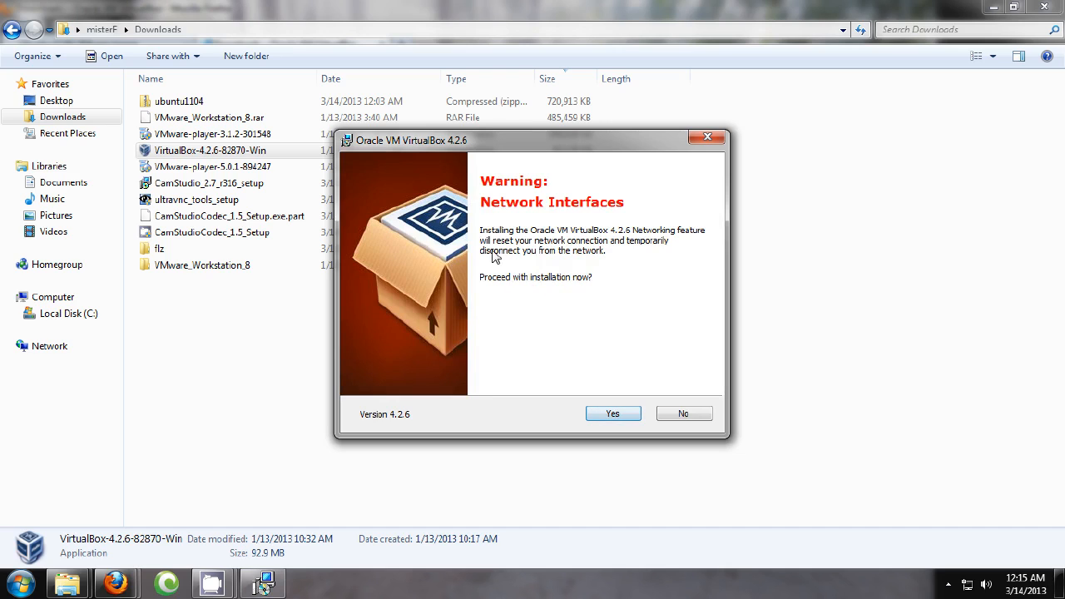
left_click(615, 415)
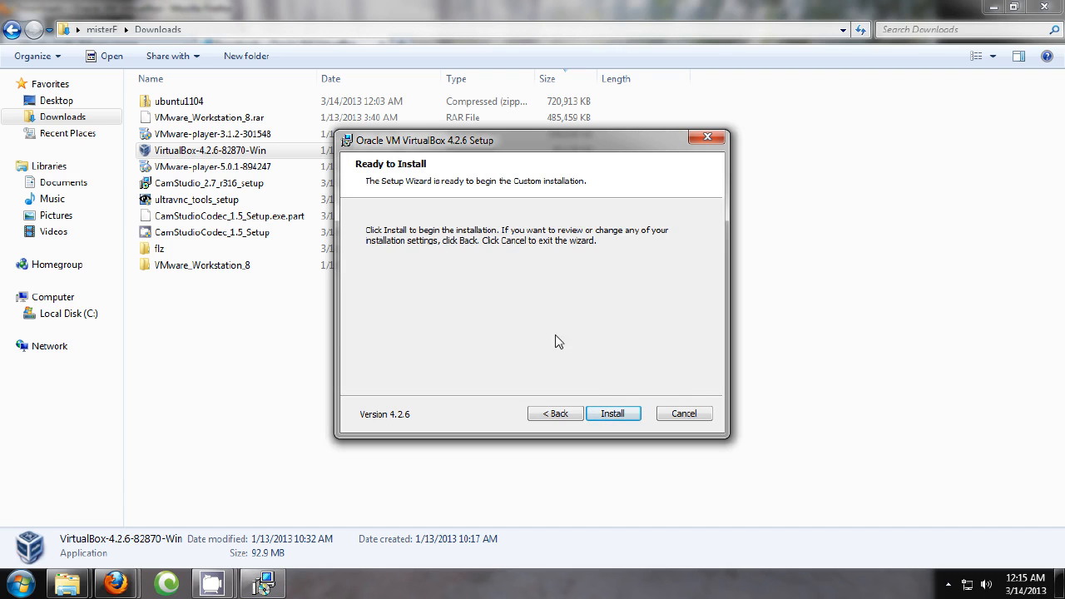
Step: Install VirtualBox 4.2.6, finish the setup with the program set to start, and ignore the inaccessible media warning
left_click(622, 416)
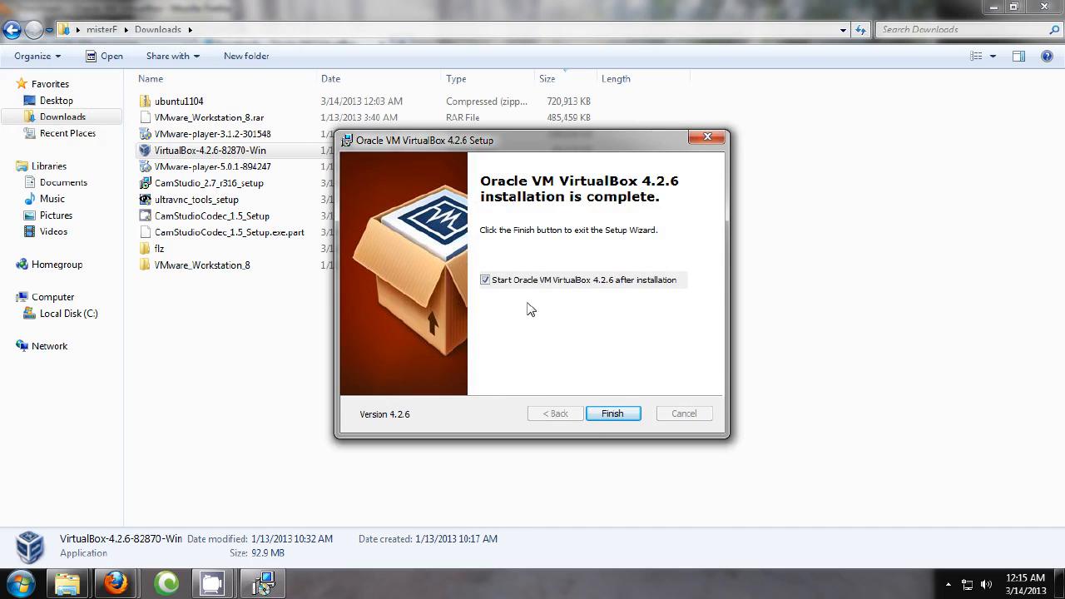
left_click(614, 413)
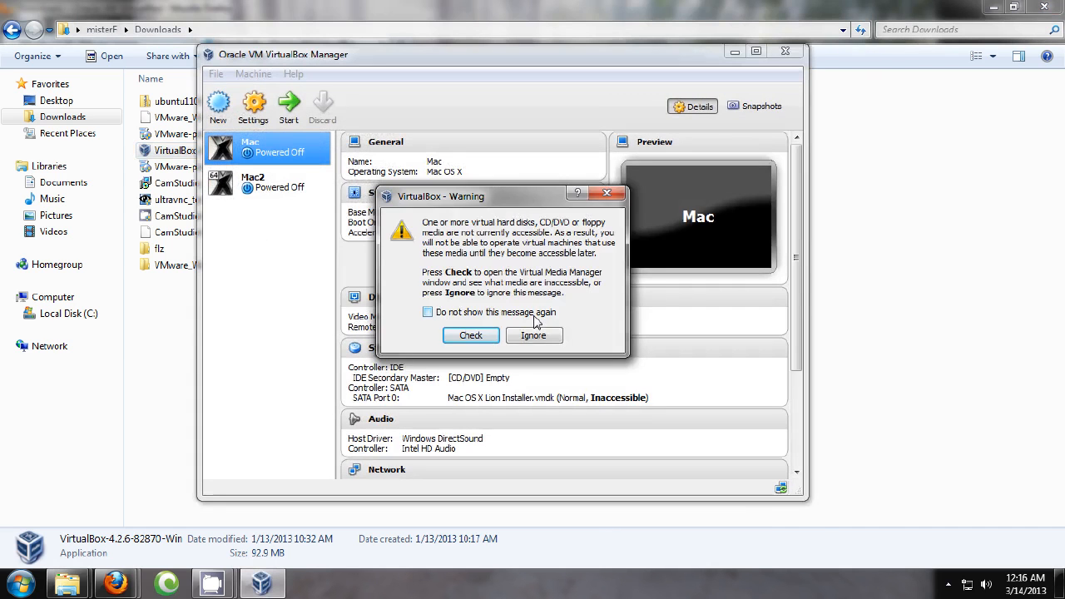
left_click(499, 320)
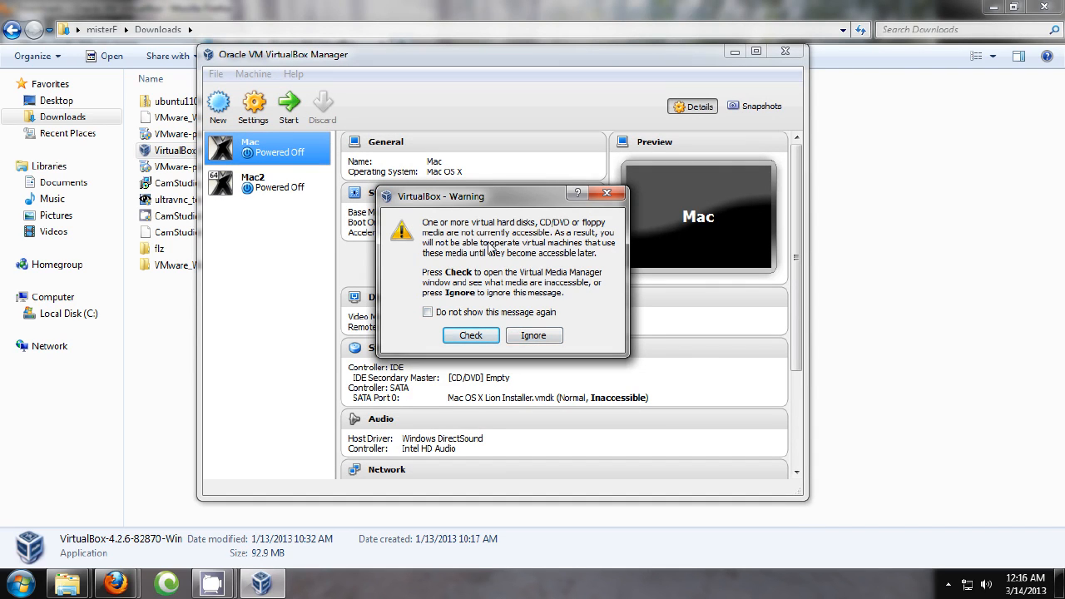
left_click(523, 337)
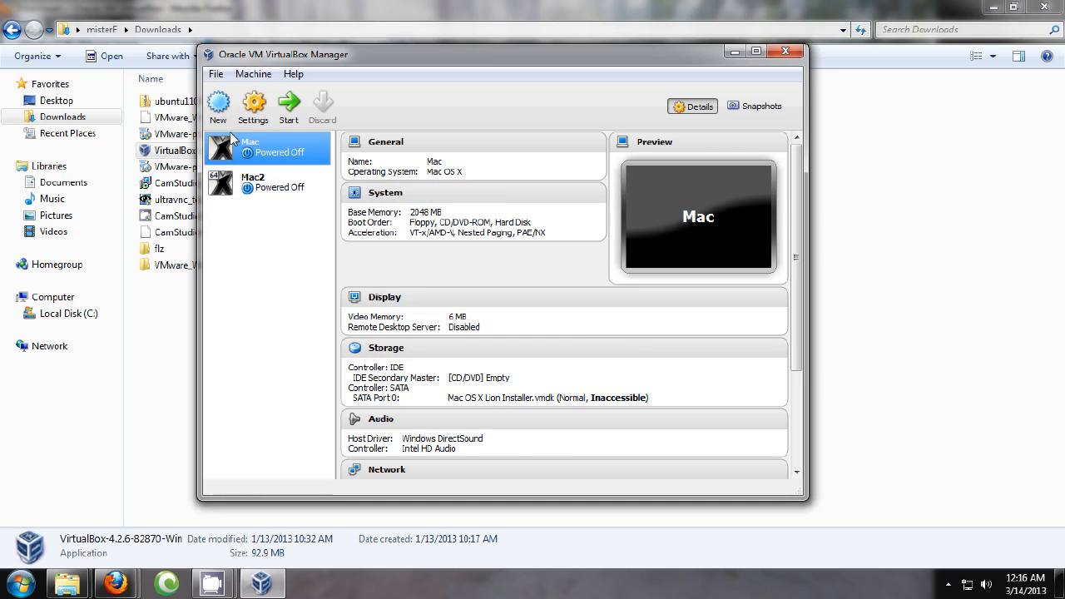
Step: Start a new virtual machine named "my ubuntu vm" with type Linux and version Ubuntu, and continue to the memory size
left_click(218, 101)
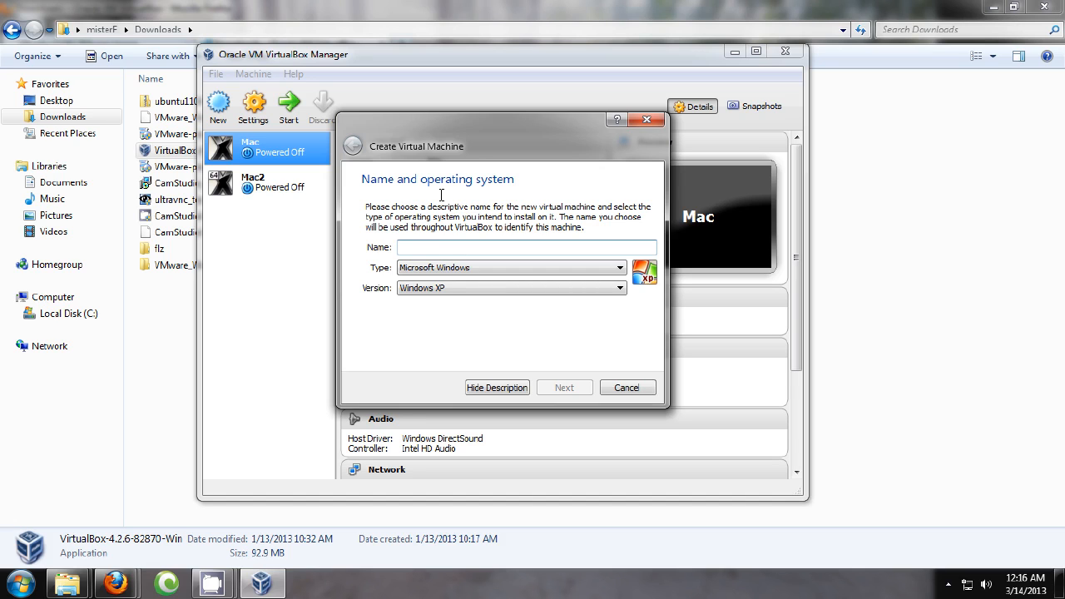
type("my ubuntu vm")
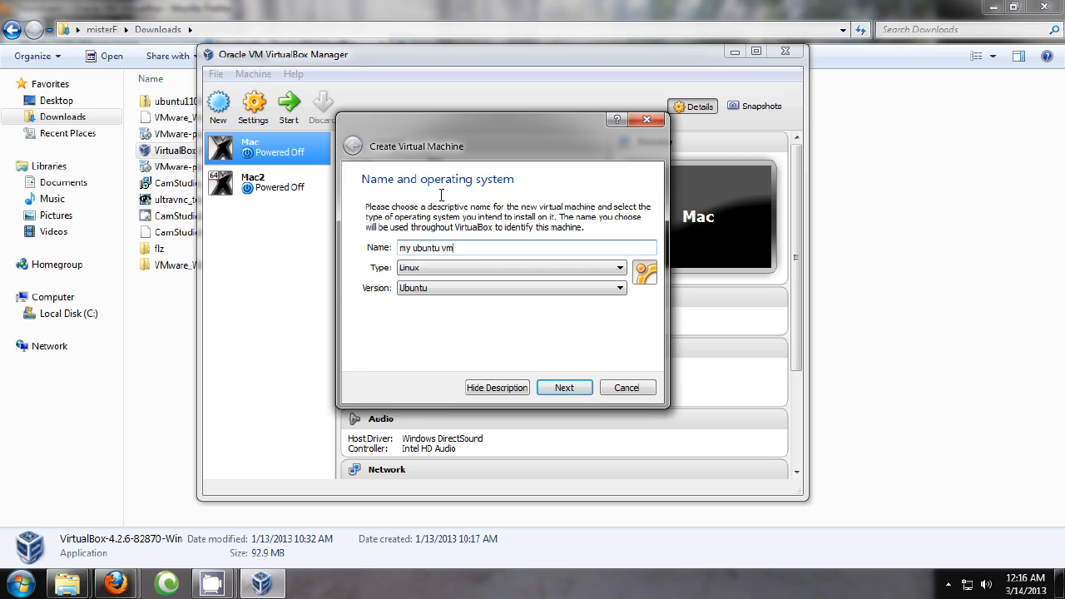
left_click(428, 268)
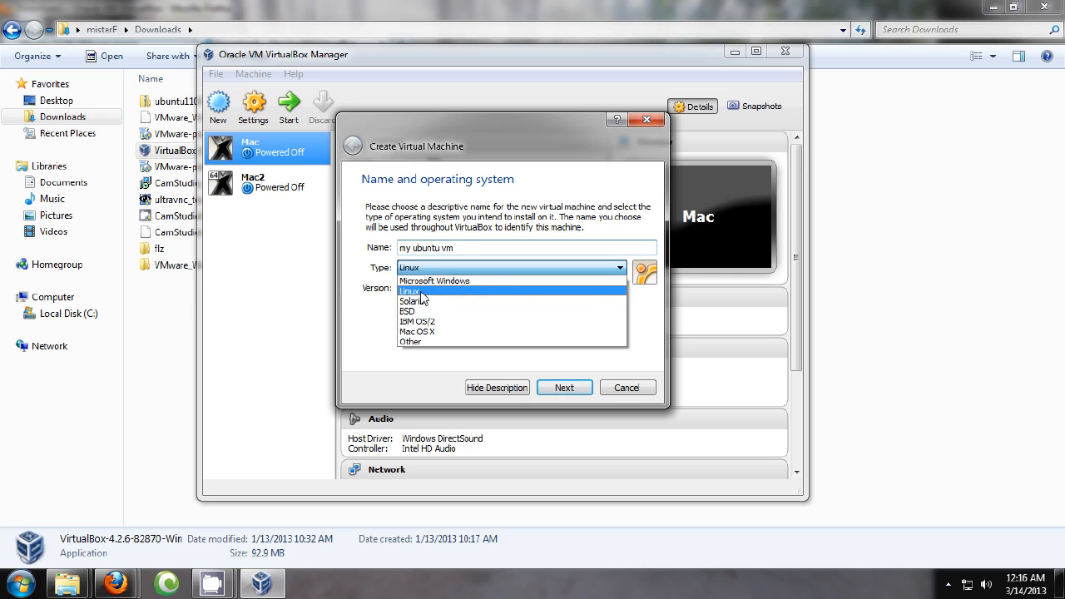
left_click(423, 296)
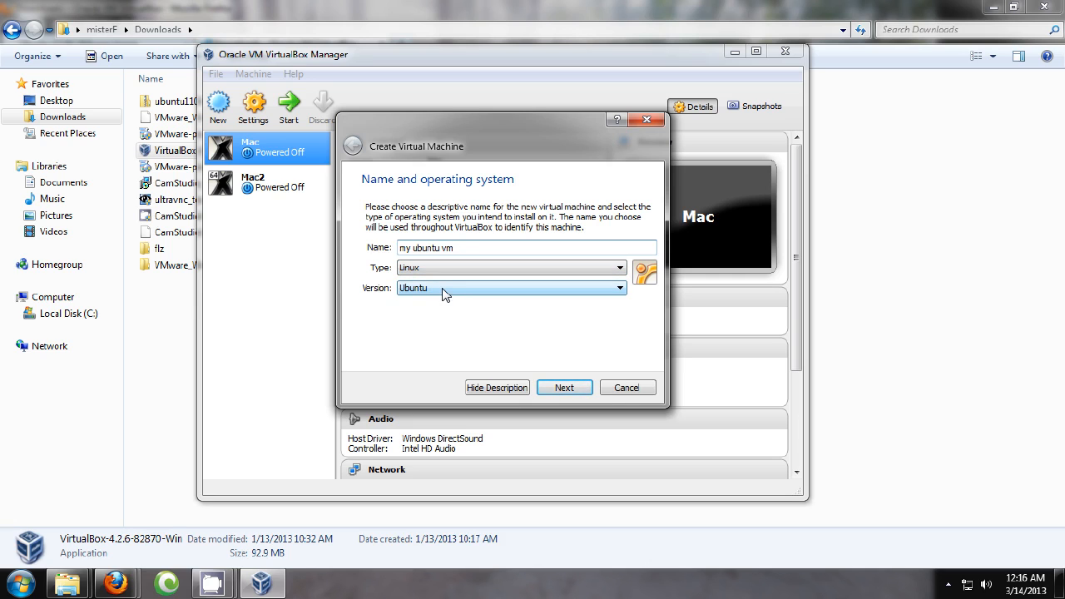
left_click(444, 291)
left_click(445, 291)
left_click(559, 388)
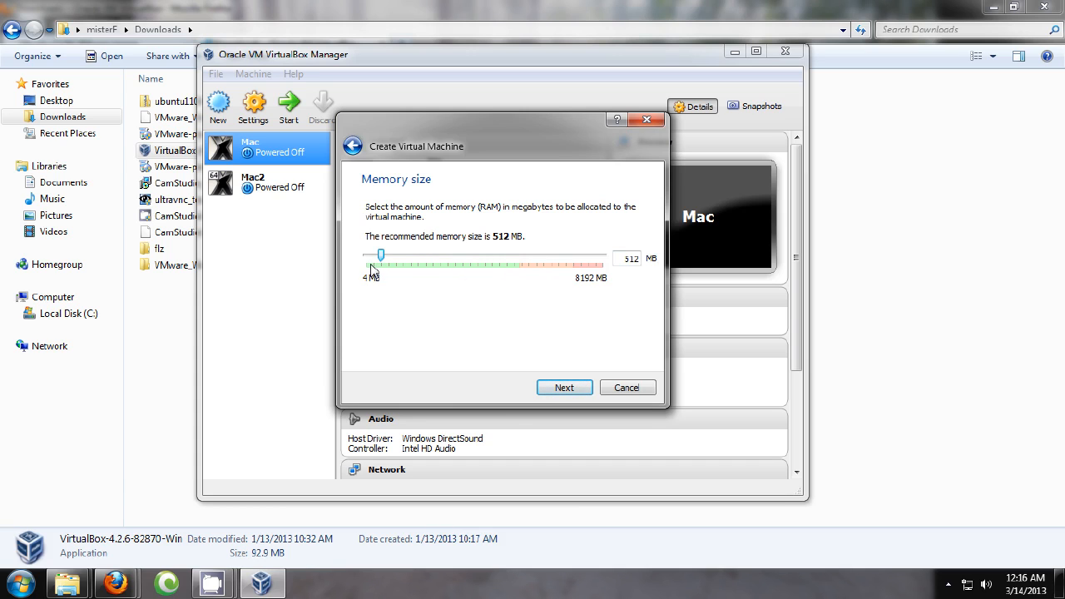
Step: Check the host computer's installed memory in its Windows system properties, and close them
left_click(2, 587)
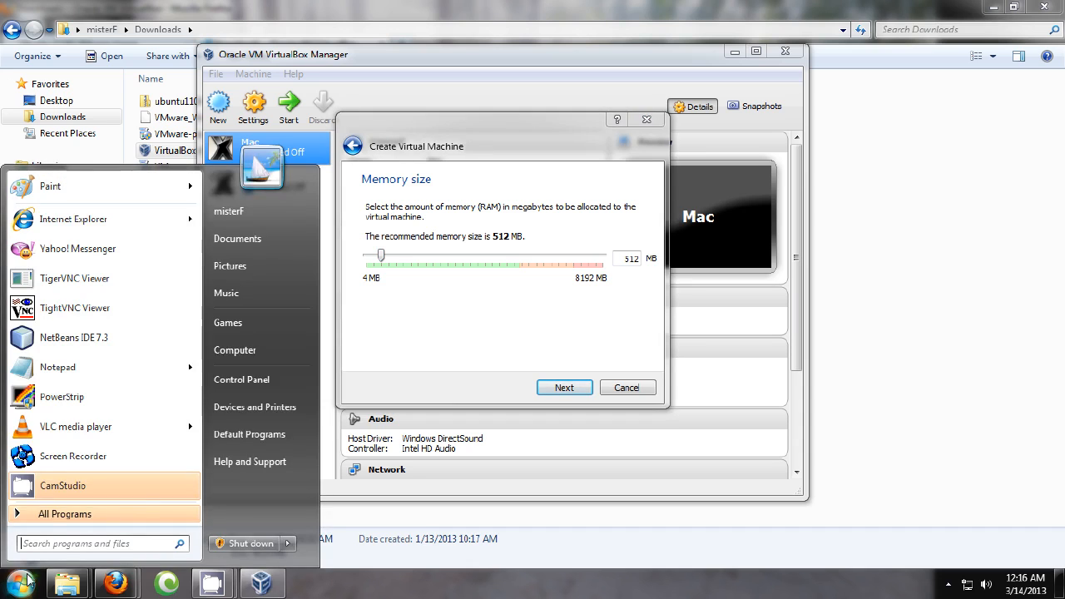
right_click(263, 351)
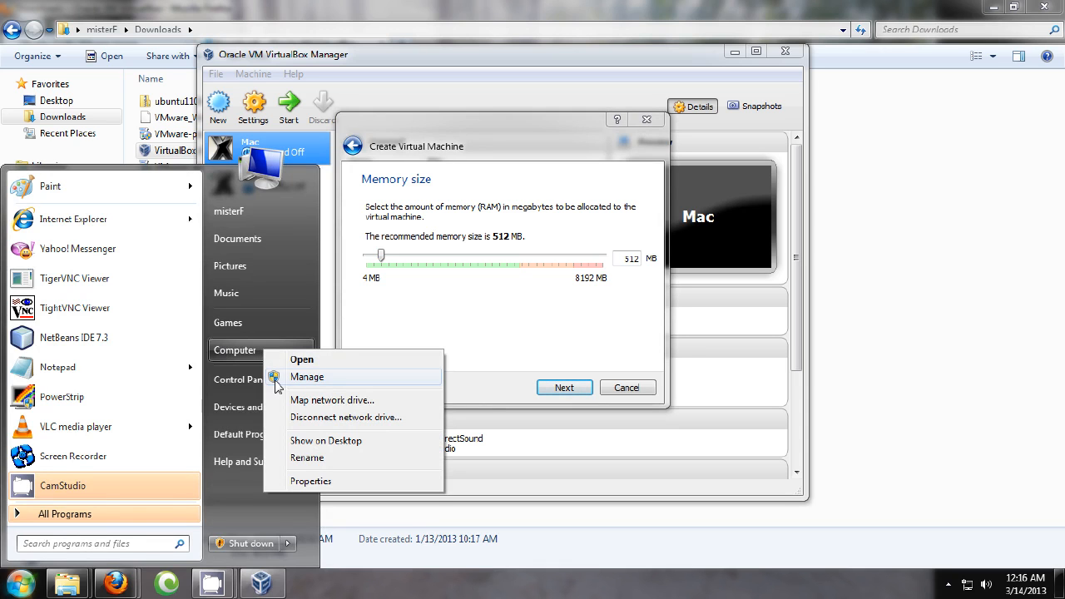
left_click(309, 482)
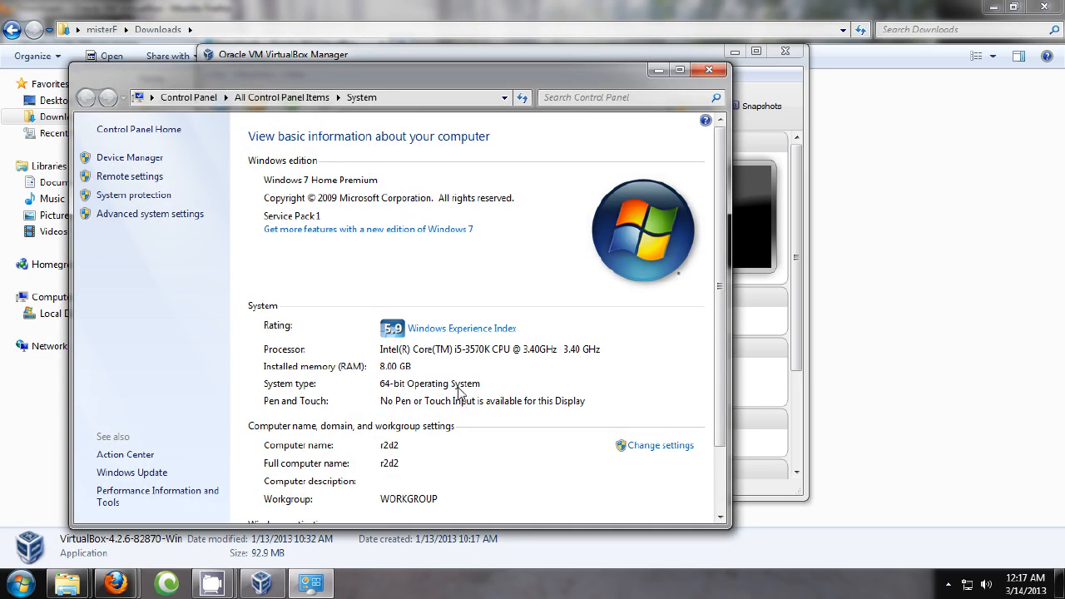
left_click(717, 73)
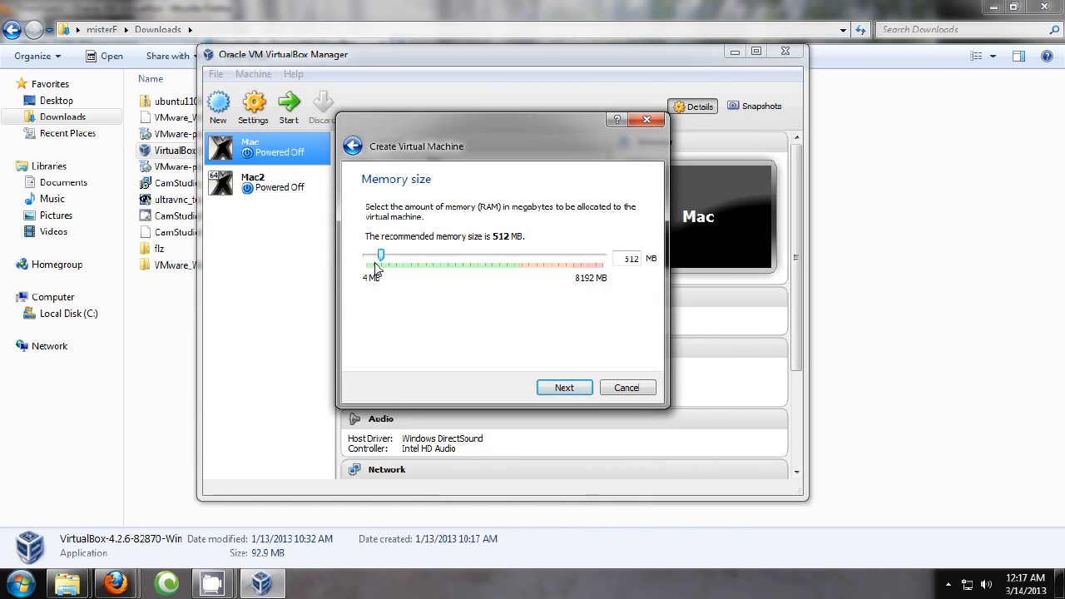
Step: Allocate 3055 MB of memory to the new virtual machine and continue to the hard drive settings
left_click_drag(378, 266, 457, 268)
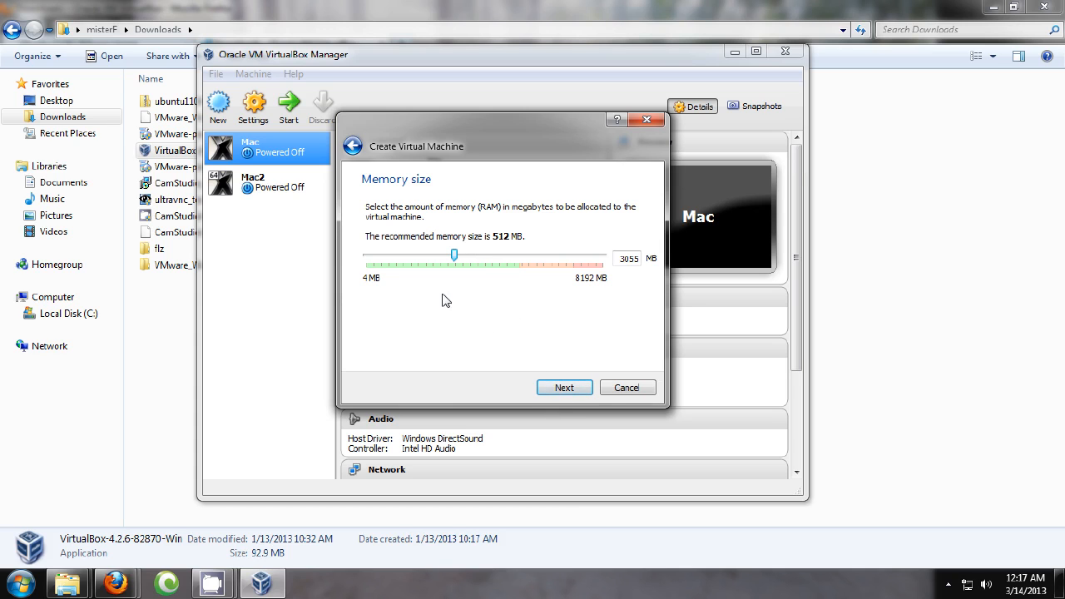
left_click(564, 388)
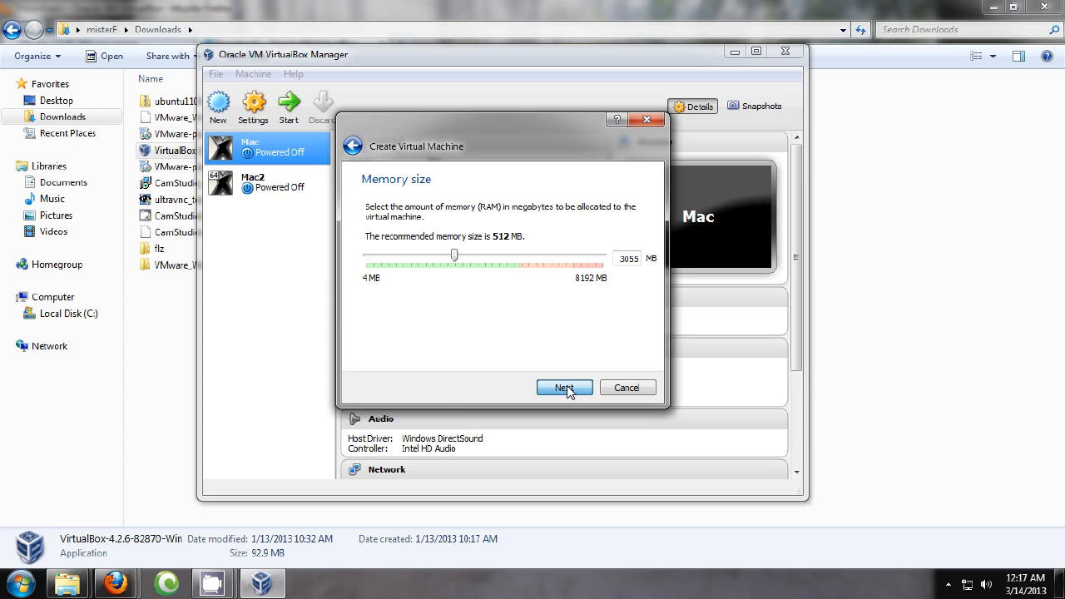
left_click(565, 389)
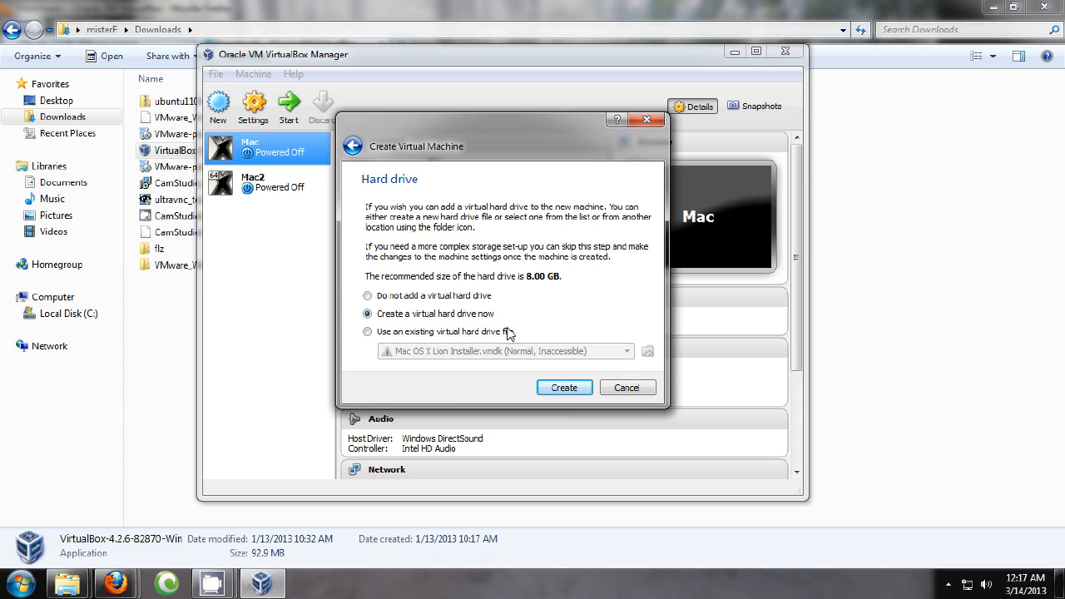
Step: Choose to use an existing virtual hard drive file and browse to MyOSs > ubuntu1104 > Ubuntu1104 in the Documents library
left_click(367, 333)
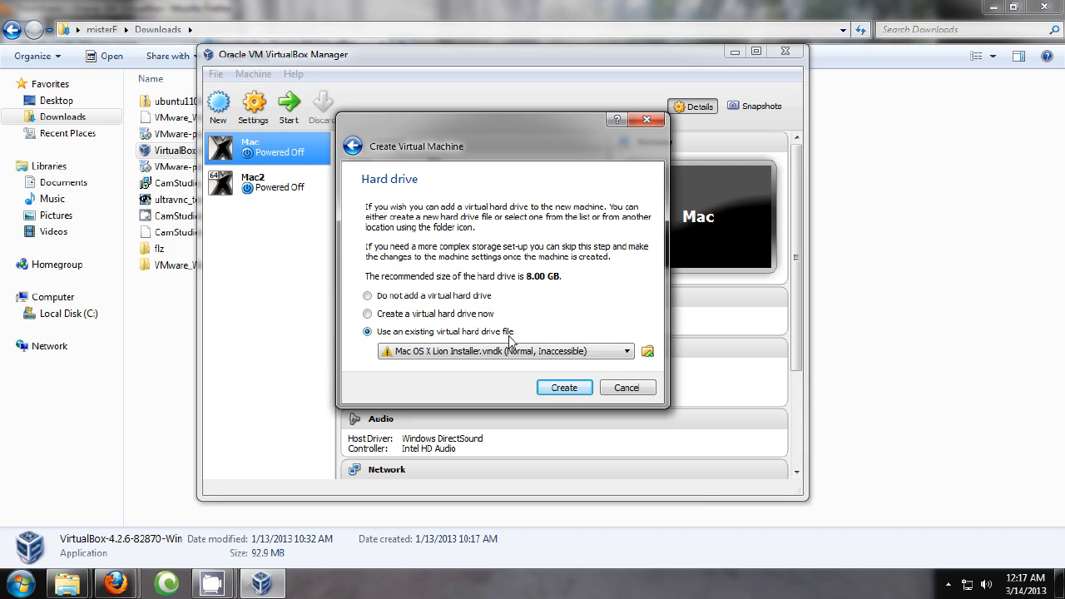
left_click(649, 353)
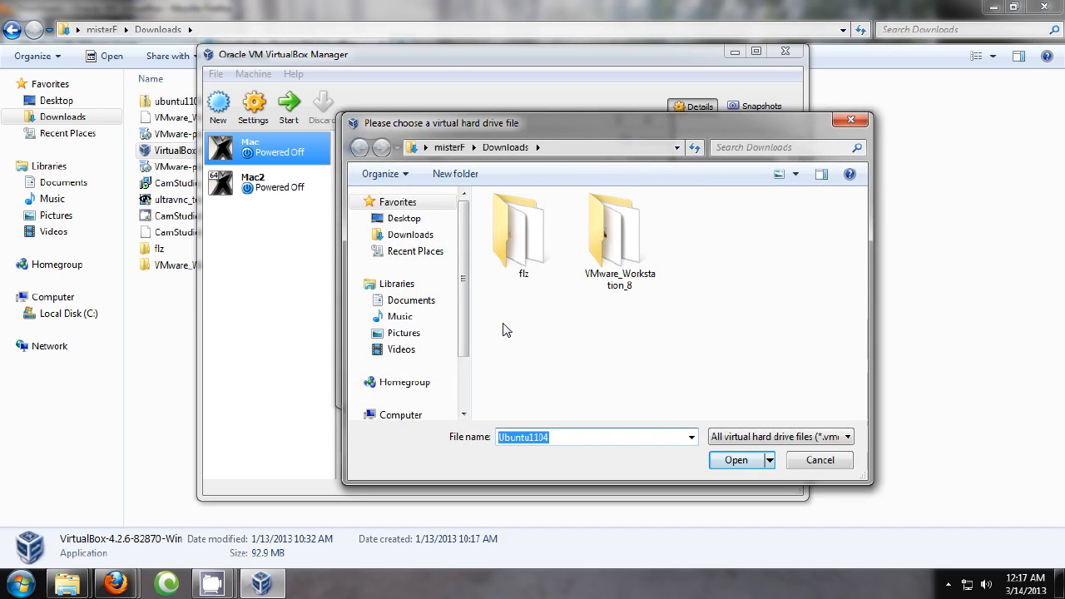
left_click(439, 306)
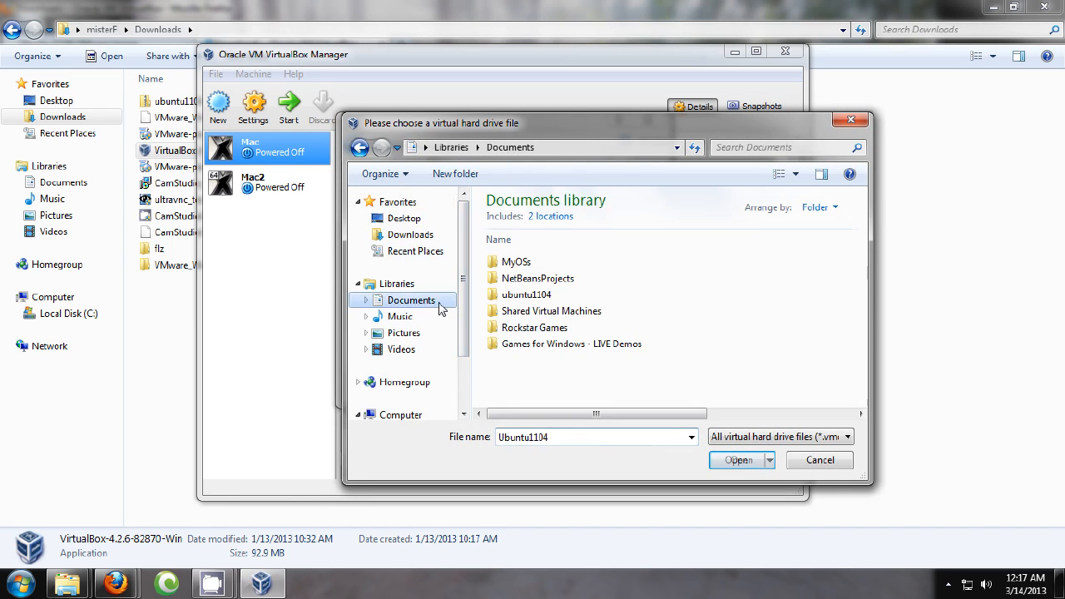
double_click(524, 262)
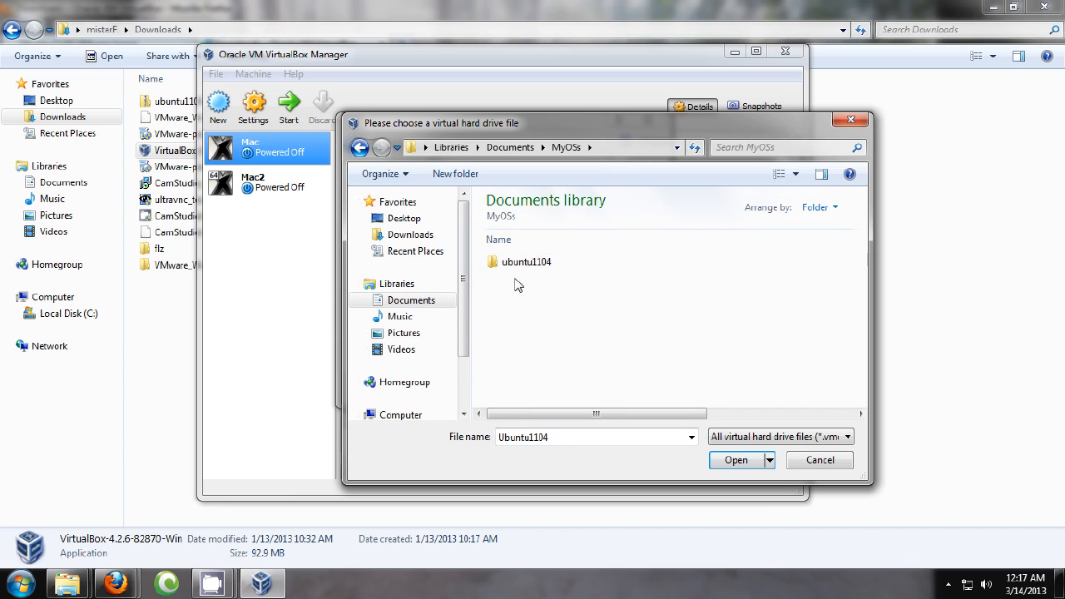
double_click(519, 263)
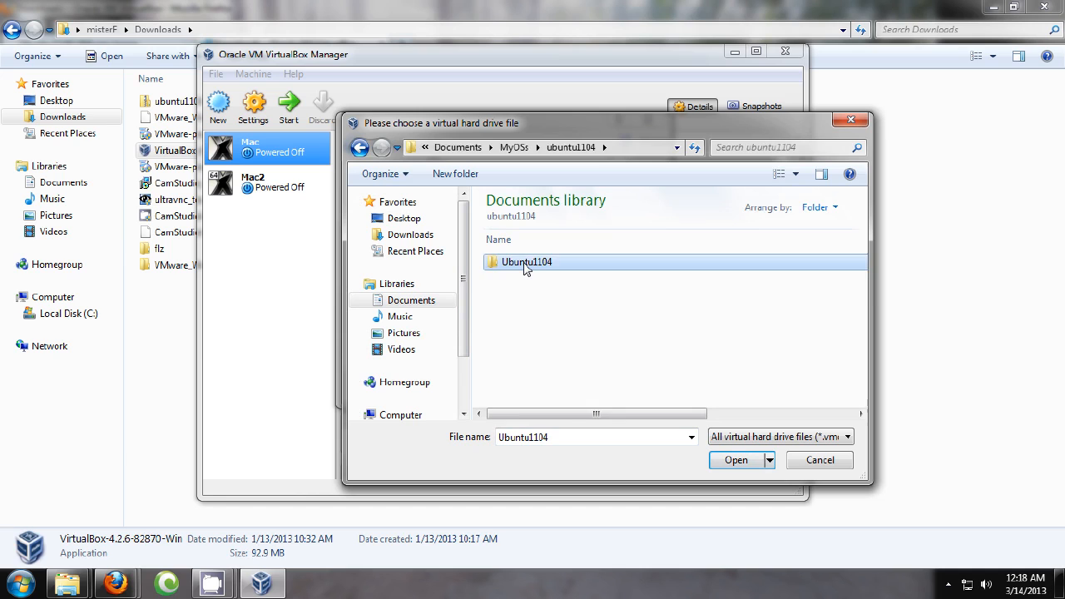
double_click(527, 265)
Step: Select the unnumbered Ubuntu disk file as the hard drive and create the virtual machine
scroll(777, 288, "down", 4)
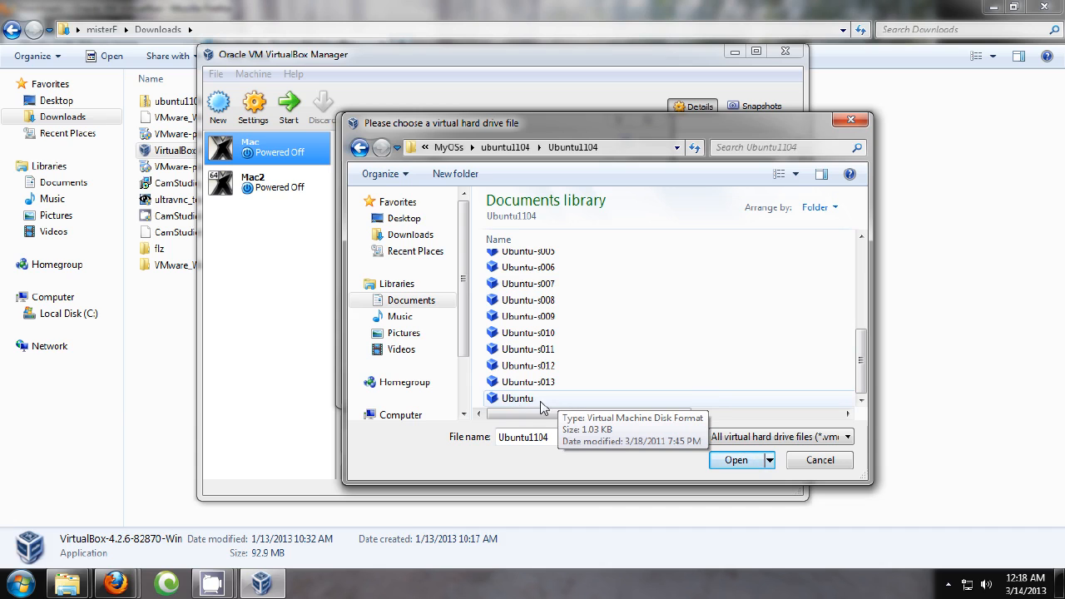
scroll(550, 341, "up", 4)
scroll(553, 344, "down", 4)
scroll(550, 344, "down", 1)
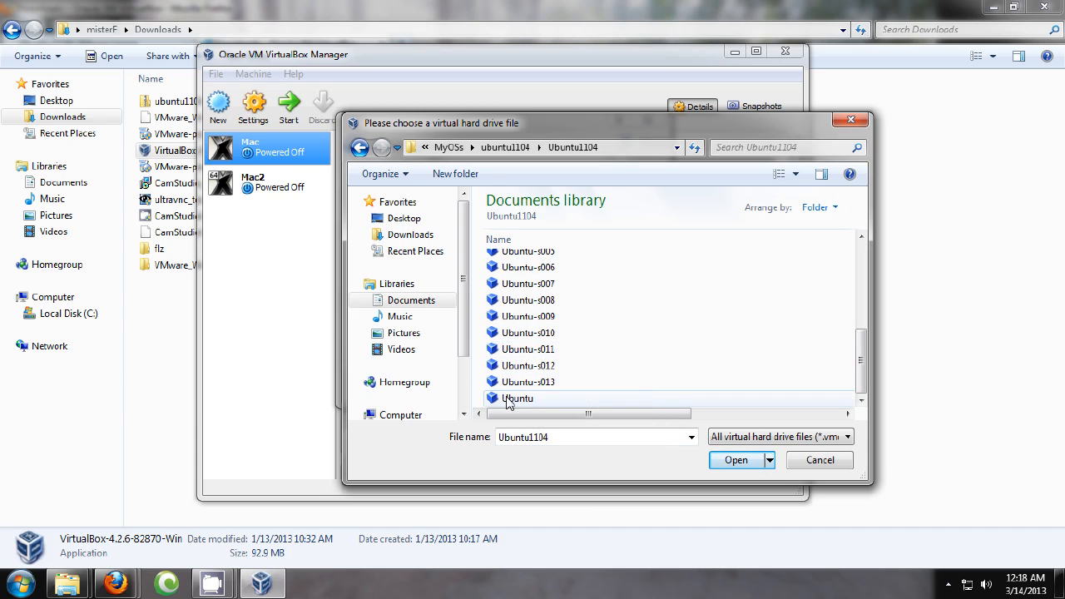
left_click(537, 399)
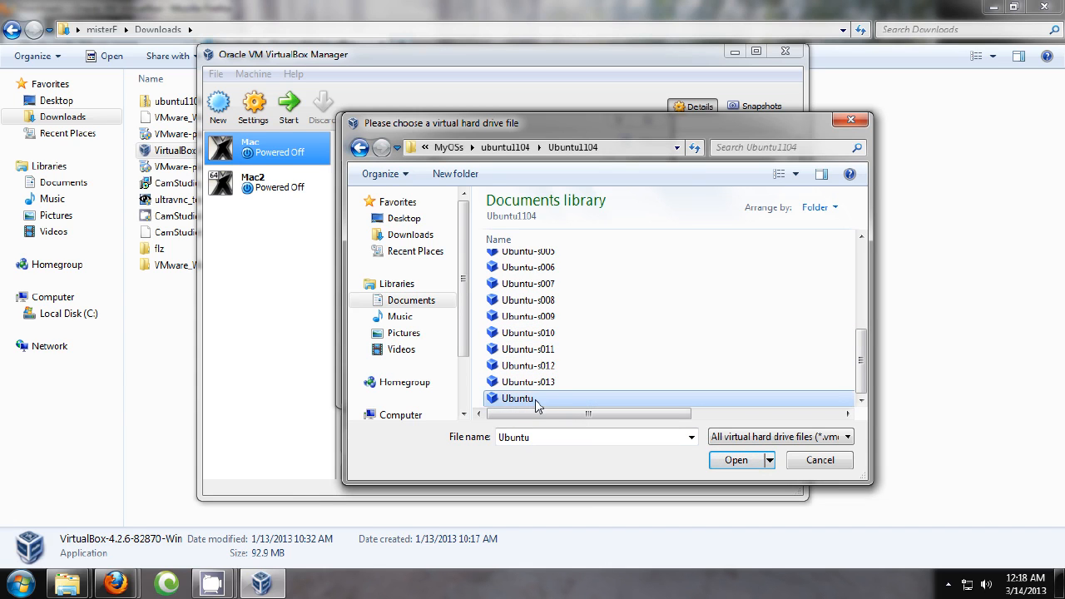
left_click(738, 463)
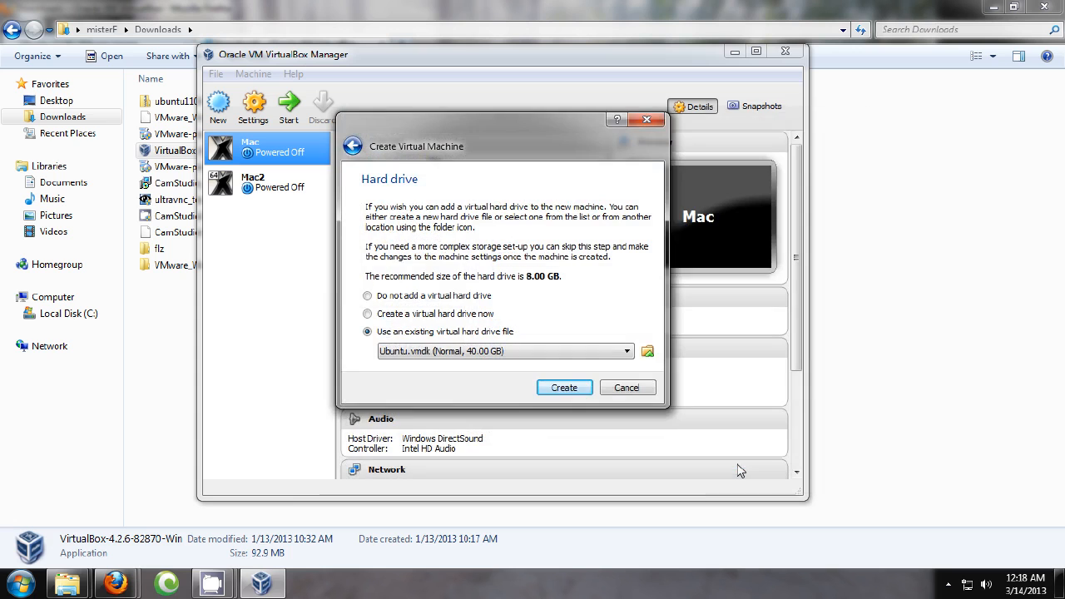
left_click(566, 391)
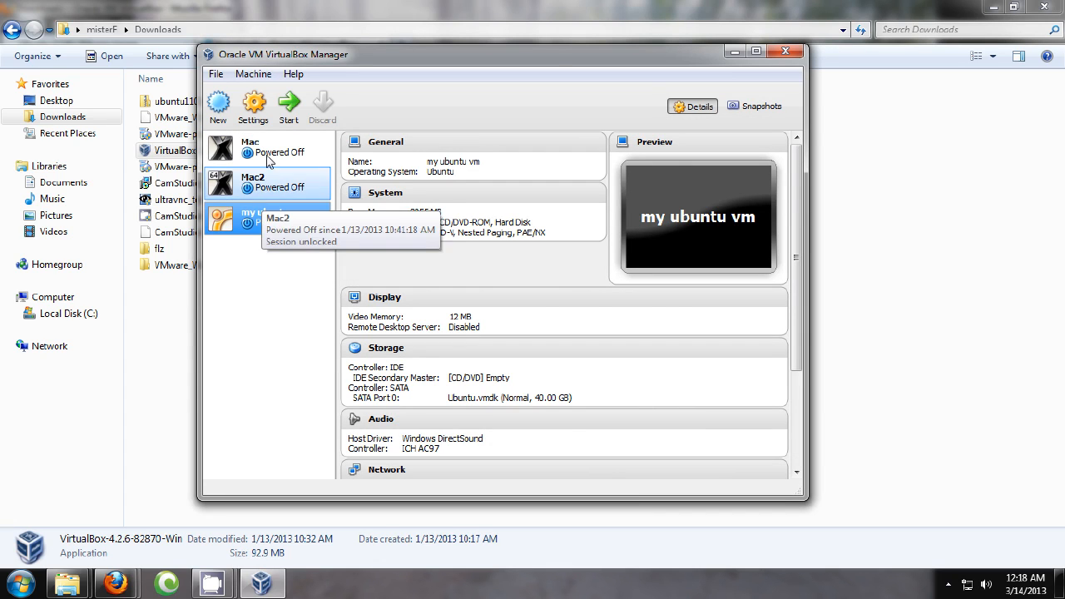
Step: Start my ubuntu vm, dismiss the keyboard capture information, and log in to Ubuntu with Automatic Login
left_click(290, 108)
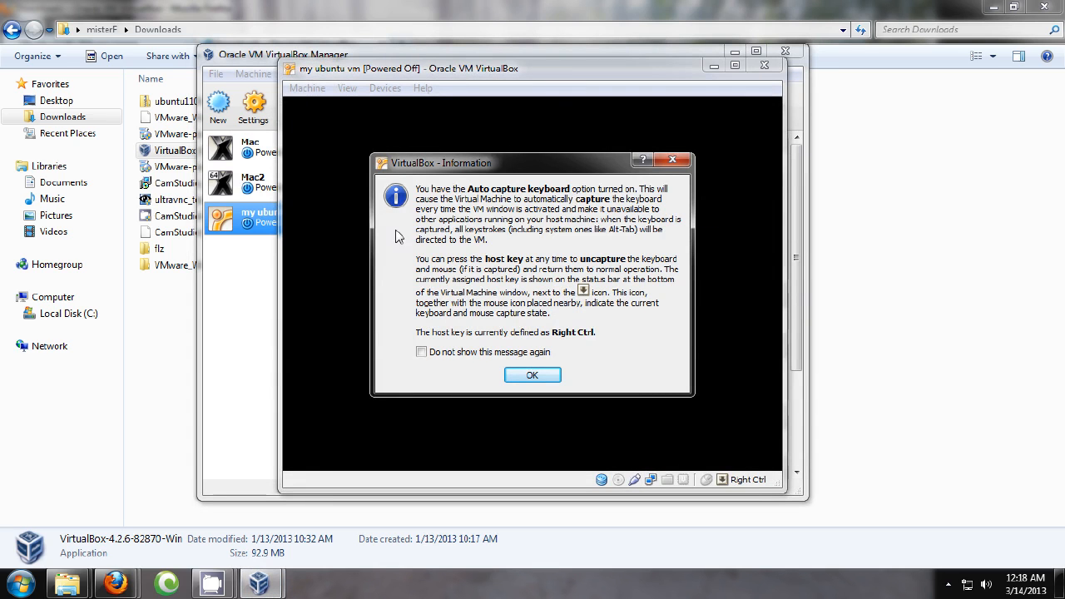
left_click(531, 378)
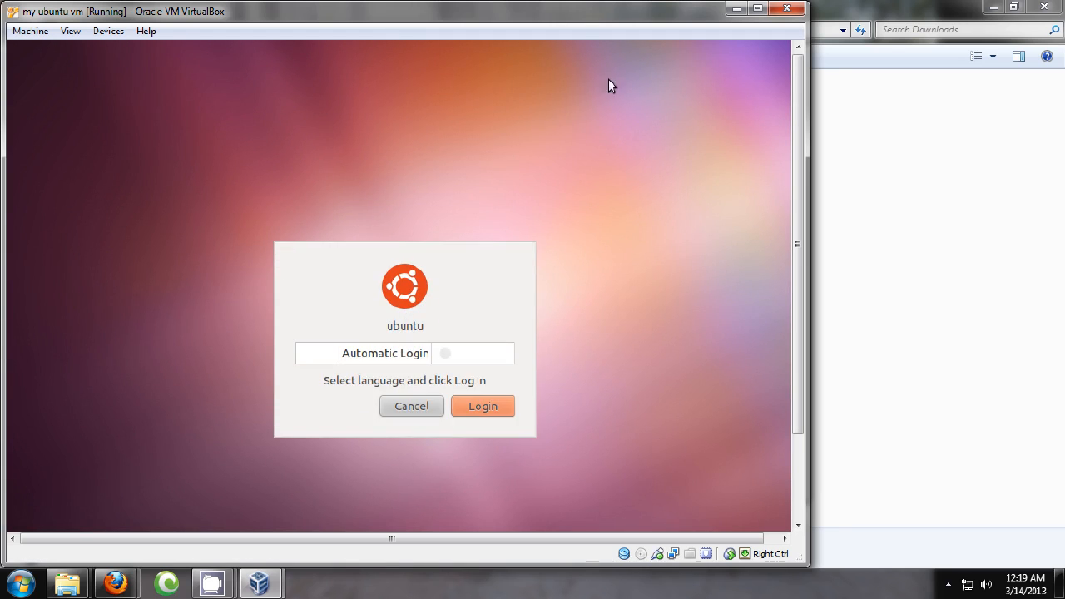
left_click(480, 409)
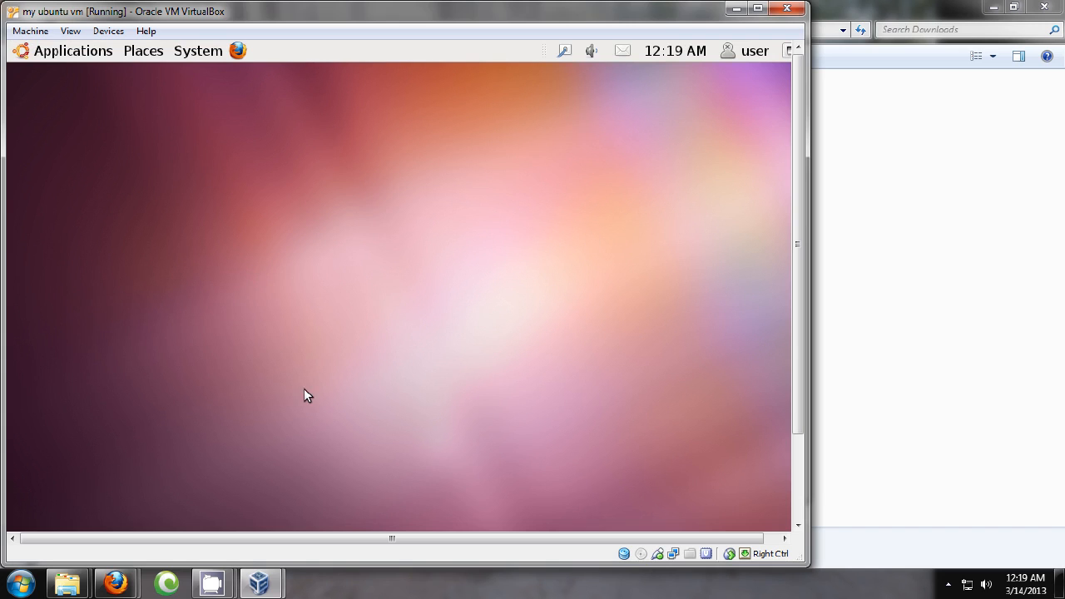
Step: Change the Ubuntu desktop background to the red berries picture and close the appearance preferences
left_click_drag(800, 249, 656, 258)
right_click(500, 241)
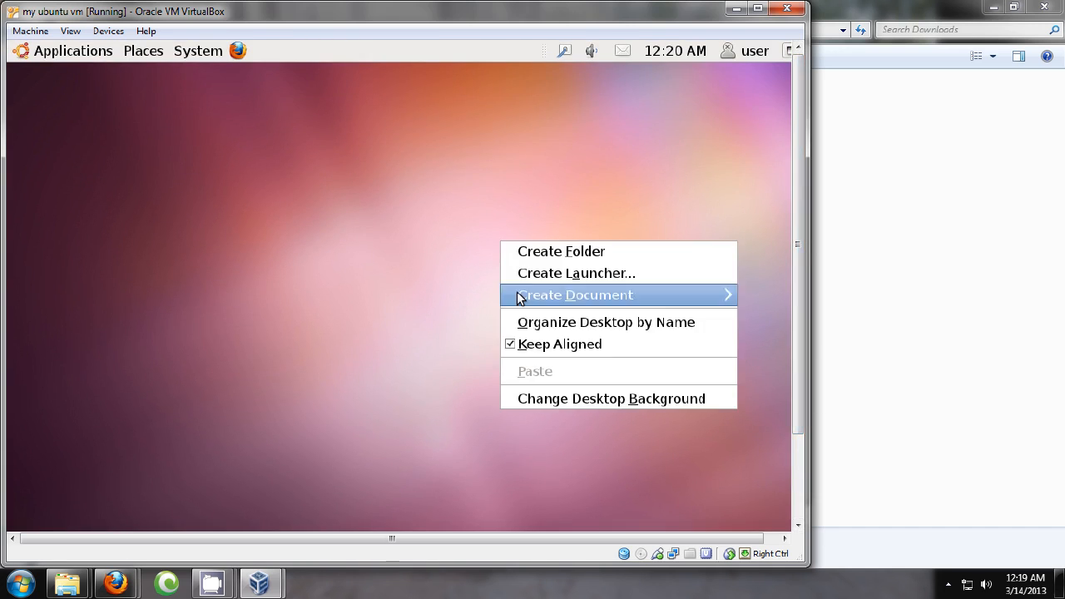
left_click(542, 392)
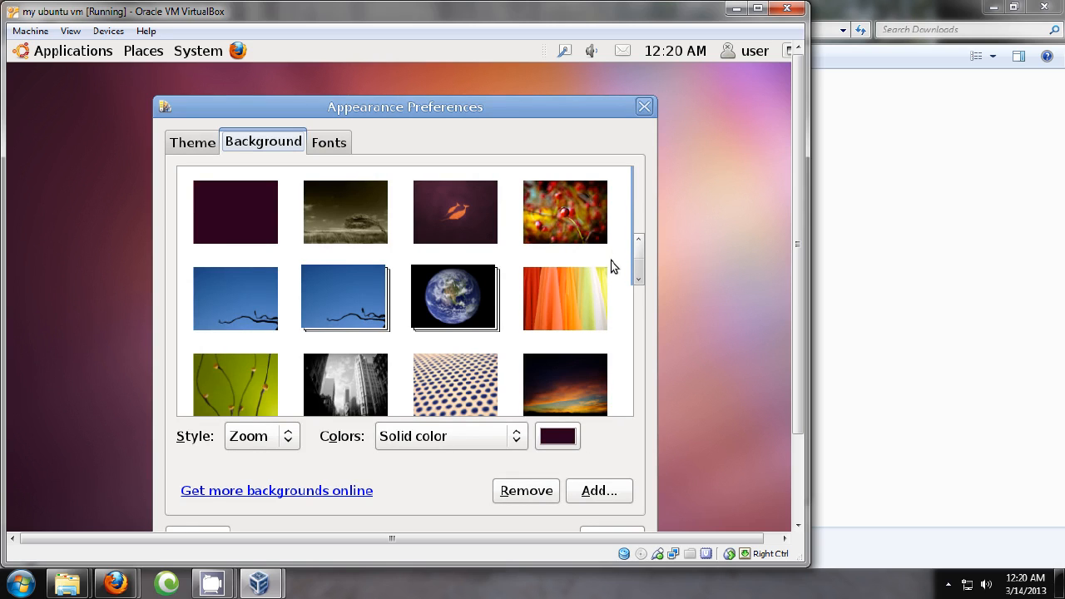
left_click(537, 211)
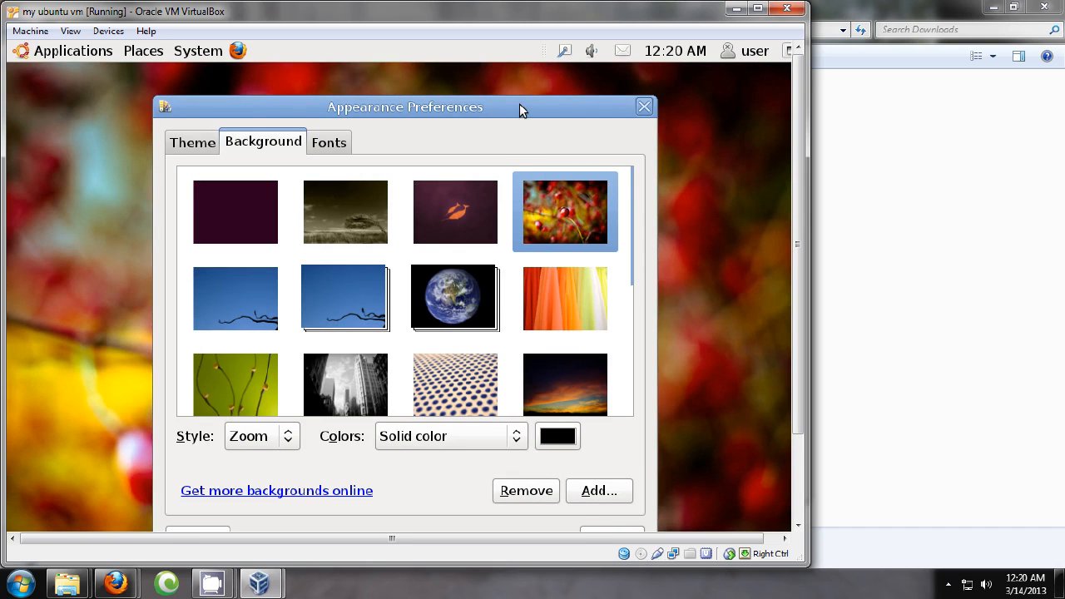
left_click_drag(521, 107, 523, 90)
left_click(614, 522)
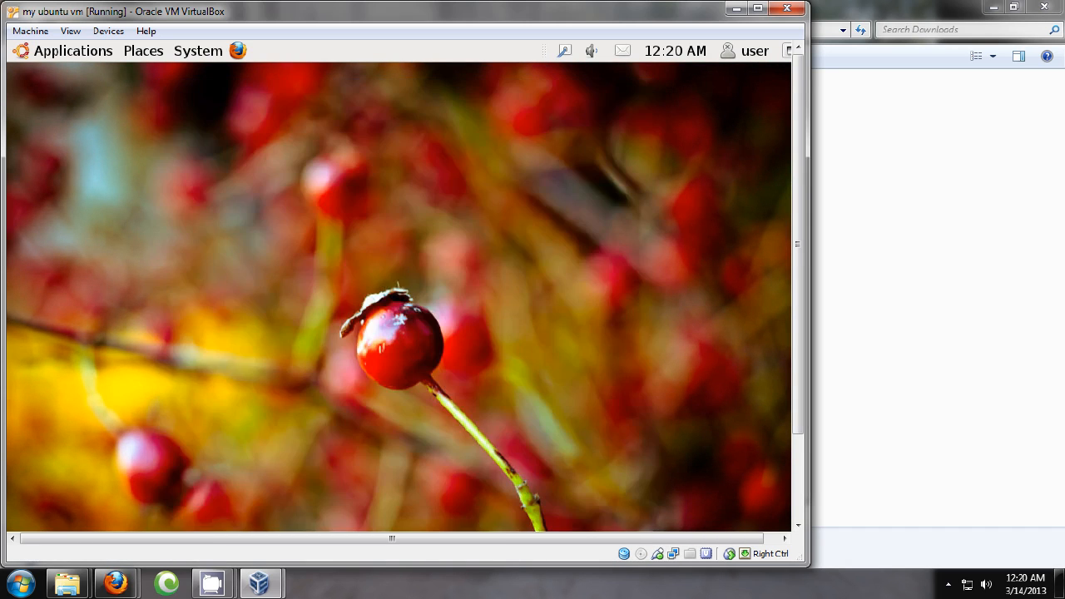
mouse_move(798, 292)
left_mouse_down()
mouse_move(797, 394)
mouse_move(796, 279)
left_mouse_up()
left_click(31, 52)
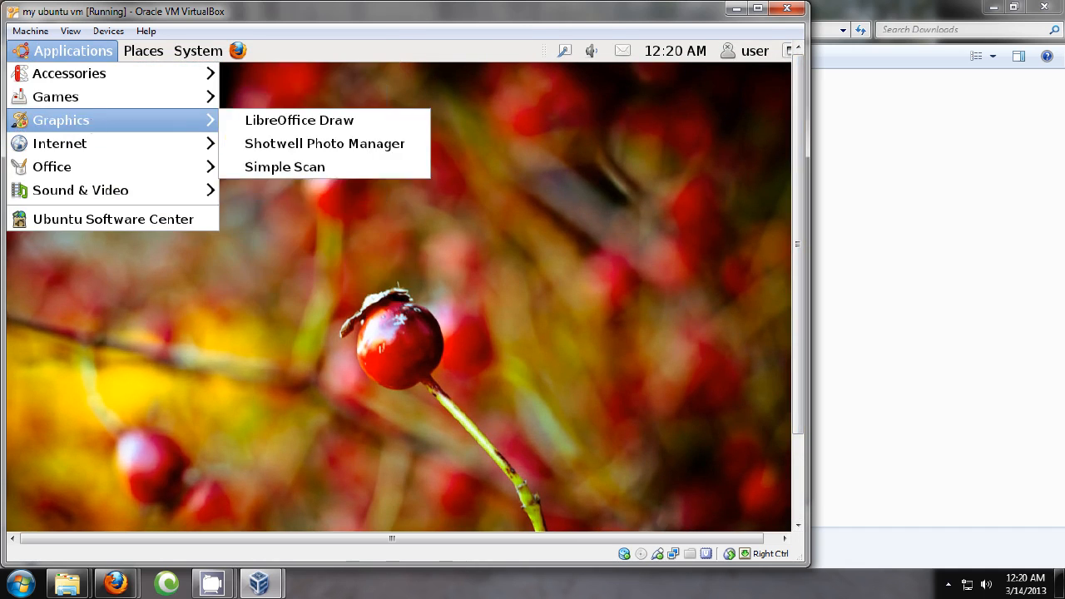
mouse_move(90, 152)
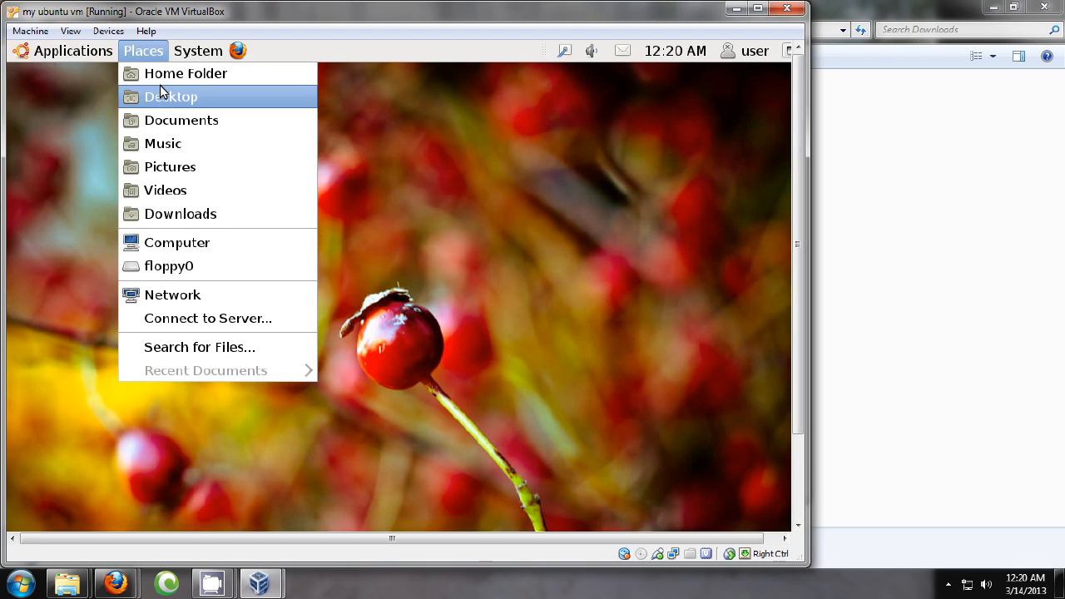
mouse_move(221, 63)
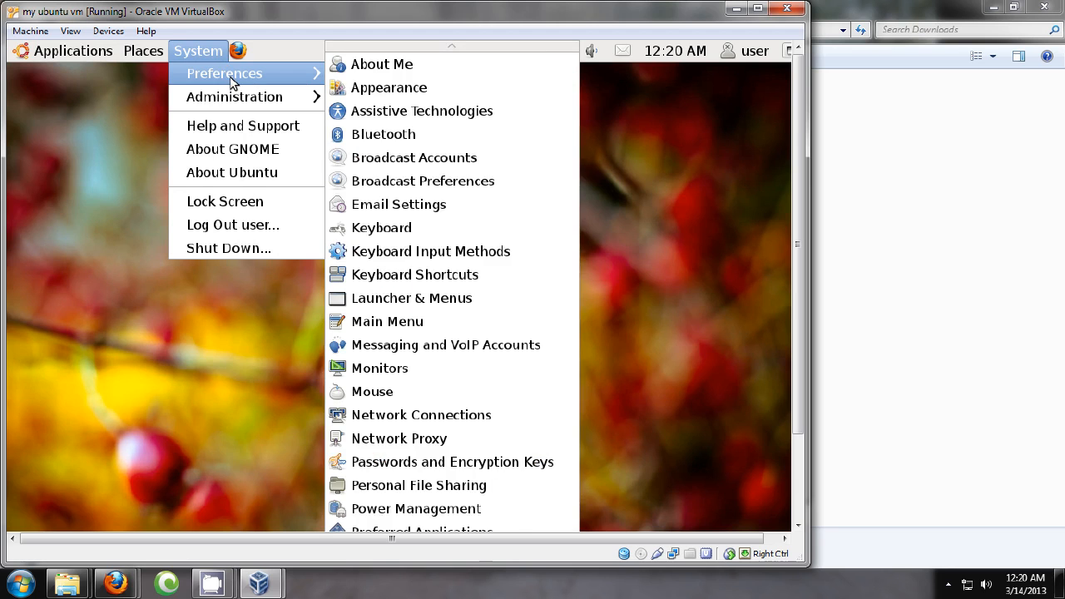
mouse_move(233, 95)
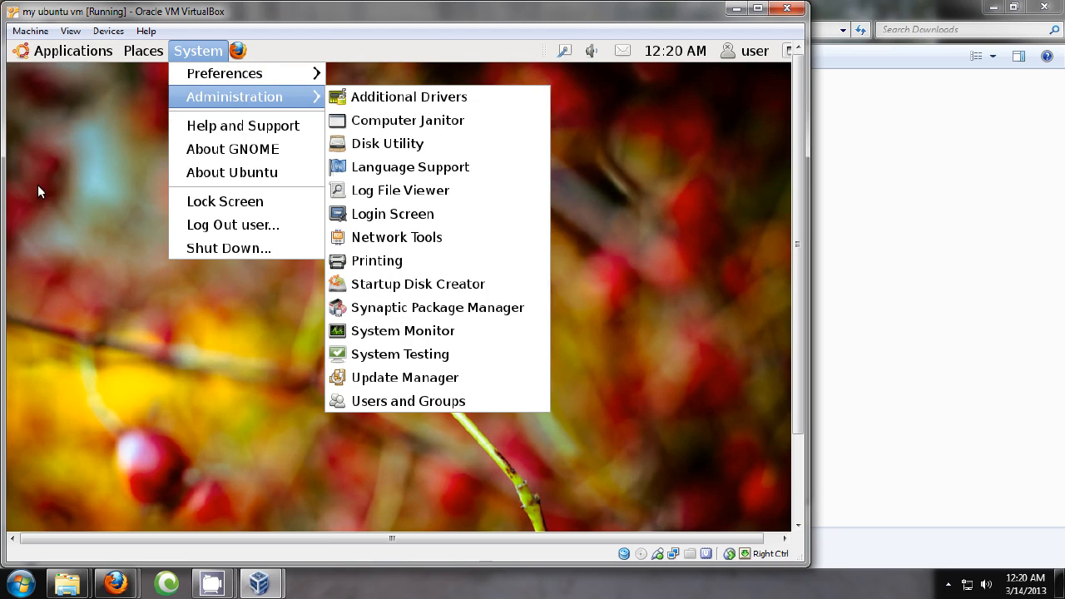
left_click(91, 265)
left_click_drag(799, 249, 780, 203)
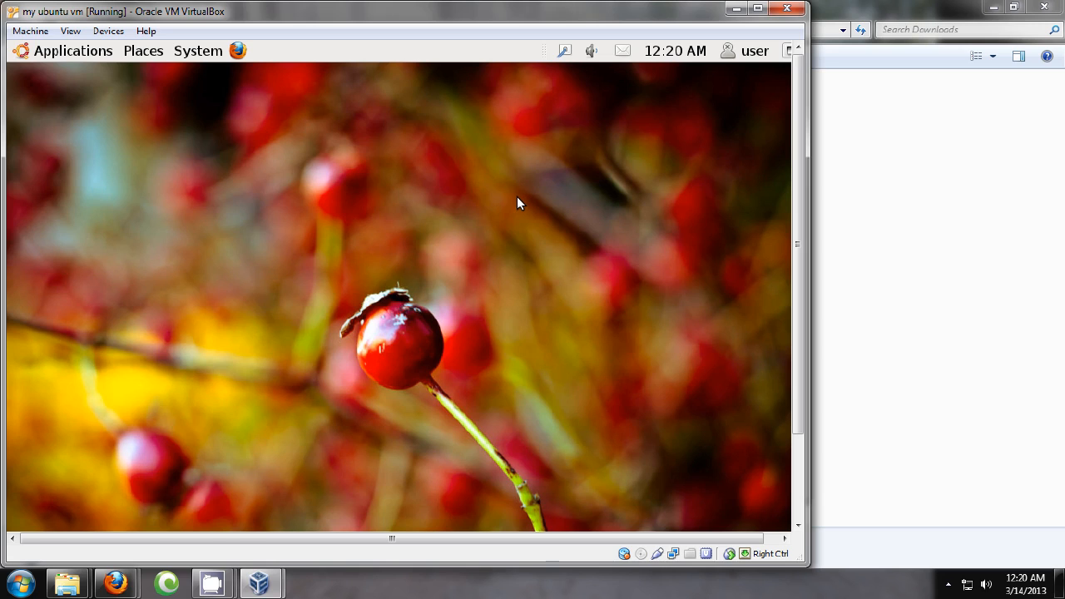
Step: Open a terminal window in the Ubuntu virtual machine and enter THANKS! at the prompt without running it
key("ctrl+alt+t")
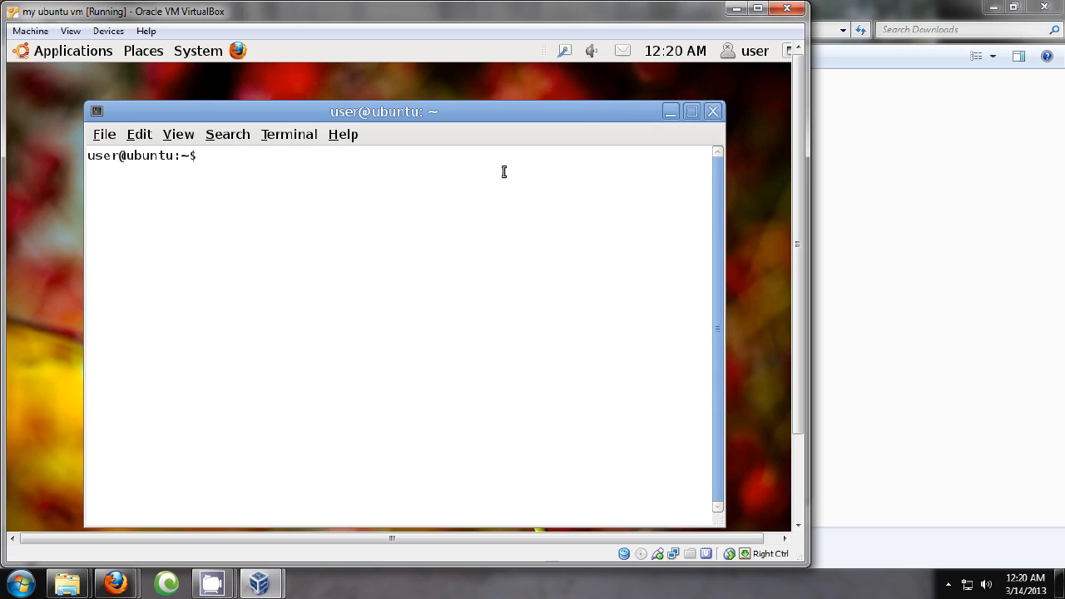
left_click(713, 111)
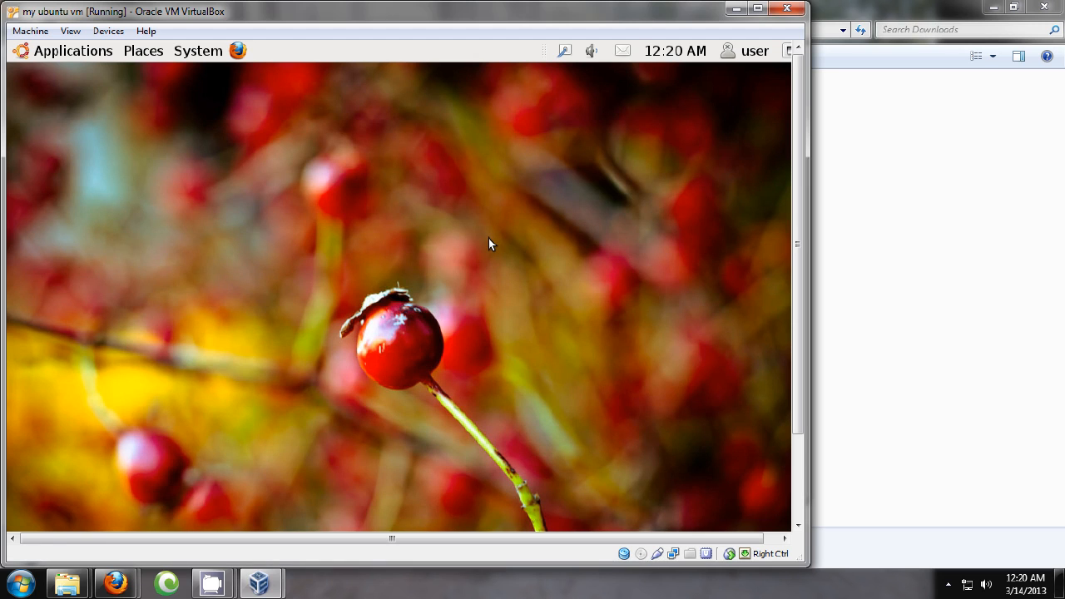
key("ctrl+alt+t")
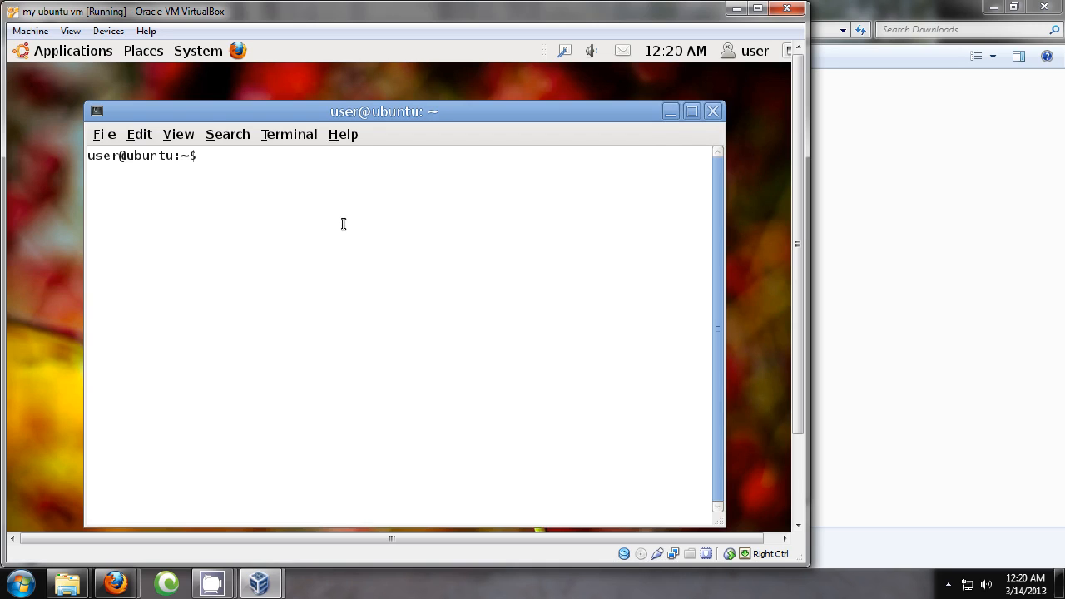
type("THANKS!")
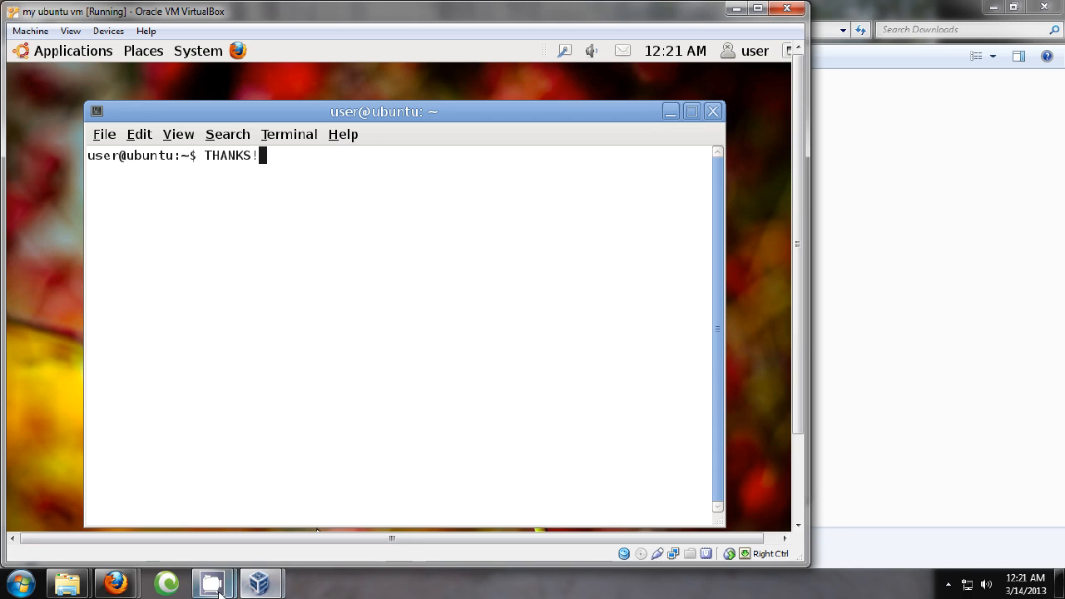
mouse_move(219, 589)
left_click(178, 502)
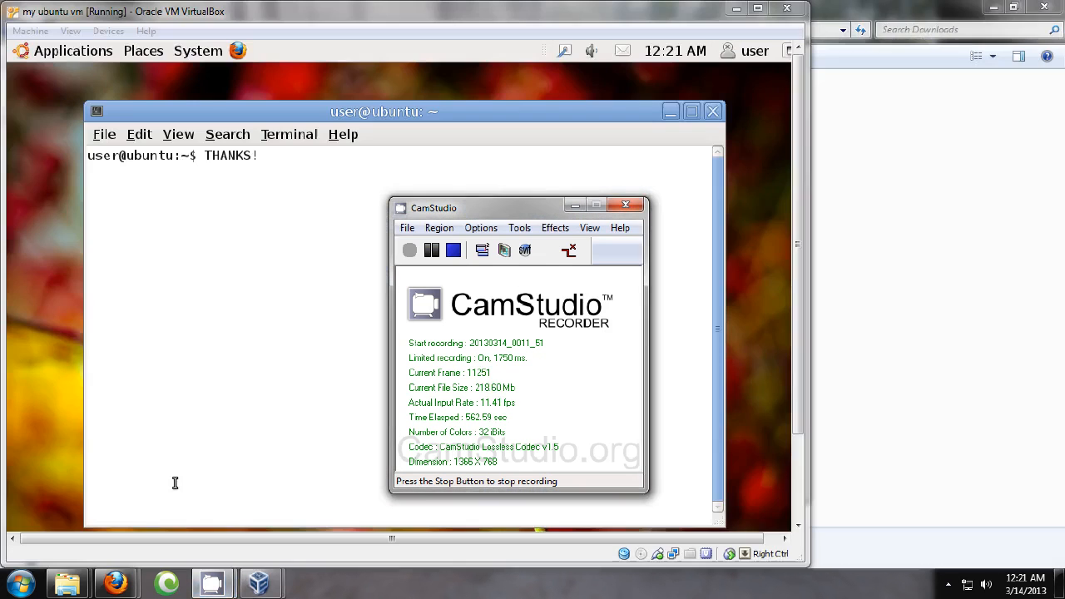